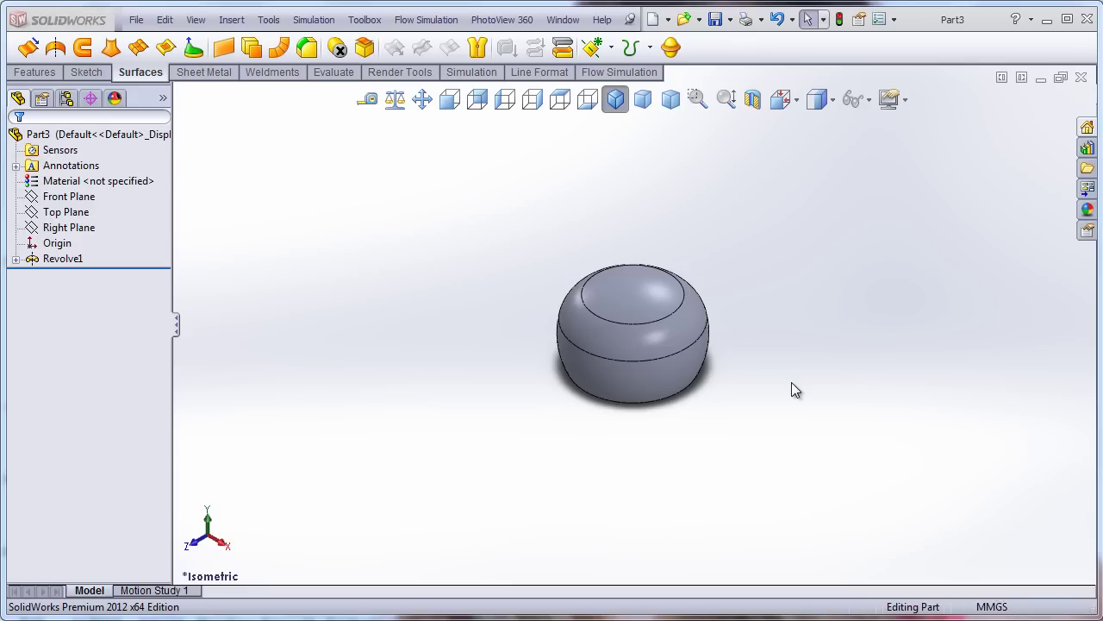
# Fit the knob in view and open Revolve1's profile sketch, Sketch1, for editing
pyautogui.press('f')
pyautogui.moveTo(792, 395); pyautogui.dragTo(820, 284, button='middle')
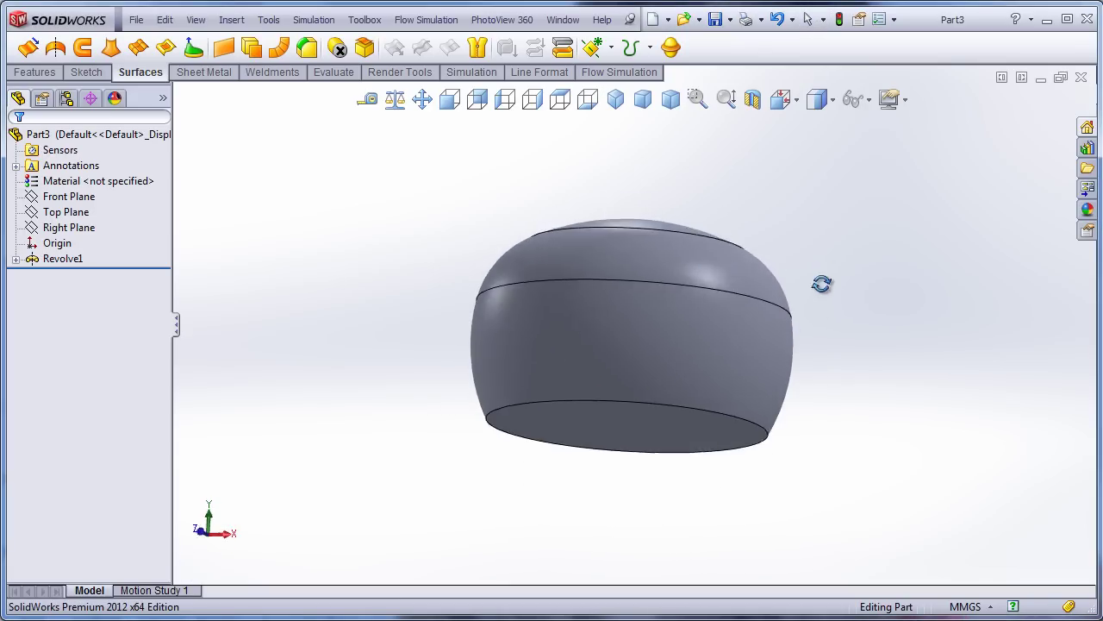
pyautogui.click(17, 258)
pyautogui.click(49, 274)
pyautogui.click(92, 227)
# Check the profile's dimensions in Front view, exit to isometric, and select the Top Plane
pyautogui.click(449, 99)
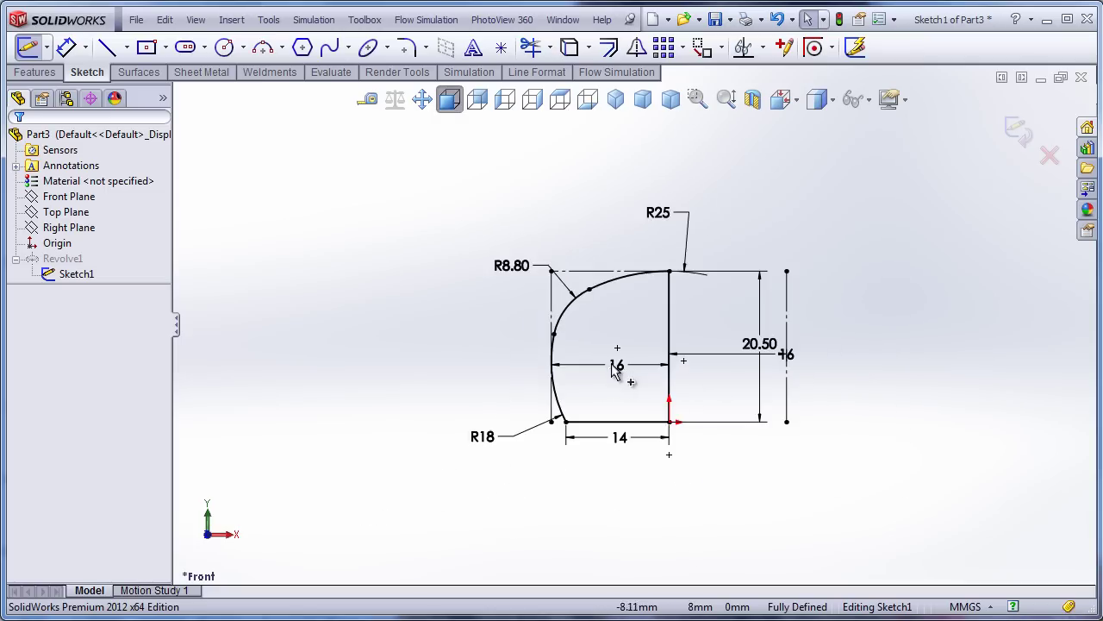
pyautogui.press('f')
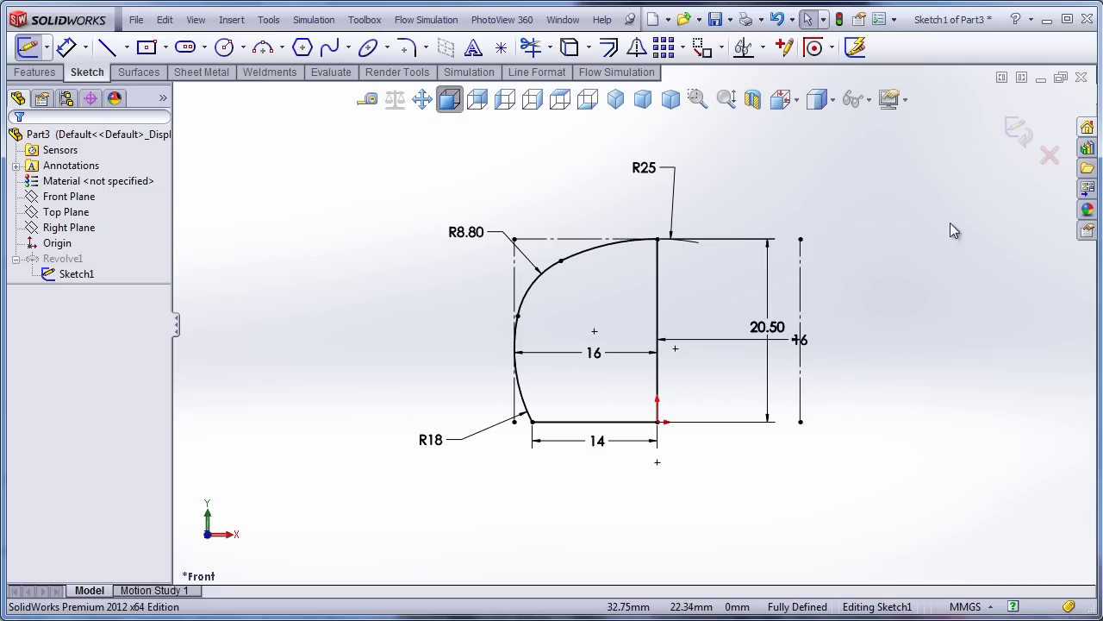
pyautogui.click(1009, 133)
pyautogui.click(615, 99)
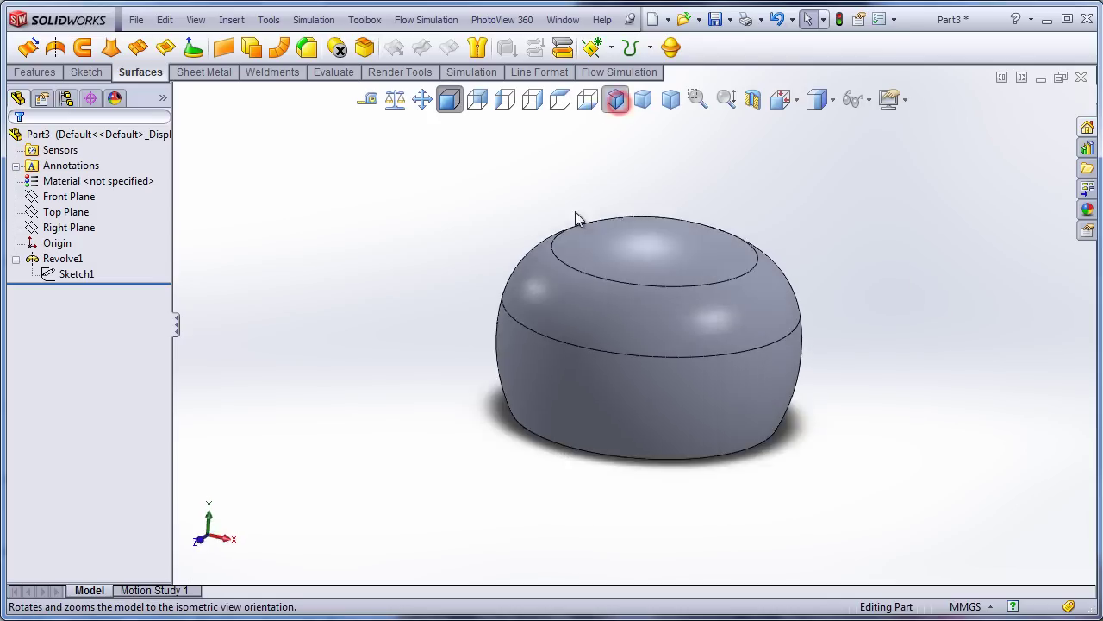
pyautogui.click(65, 211)
# Start Sketch2 on the Top Plane in Top view, draw a trial line, then delete it
pyautogui.click(79, 185)
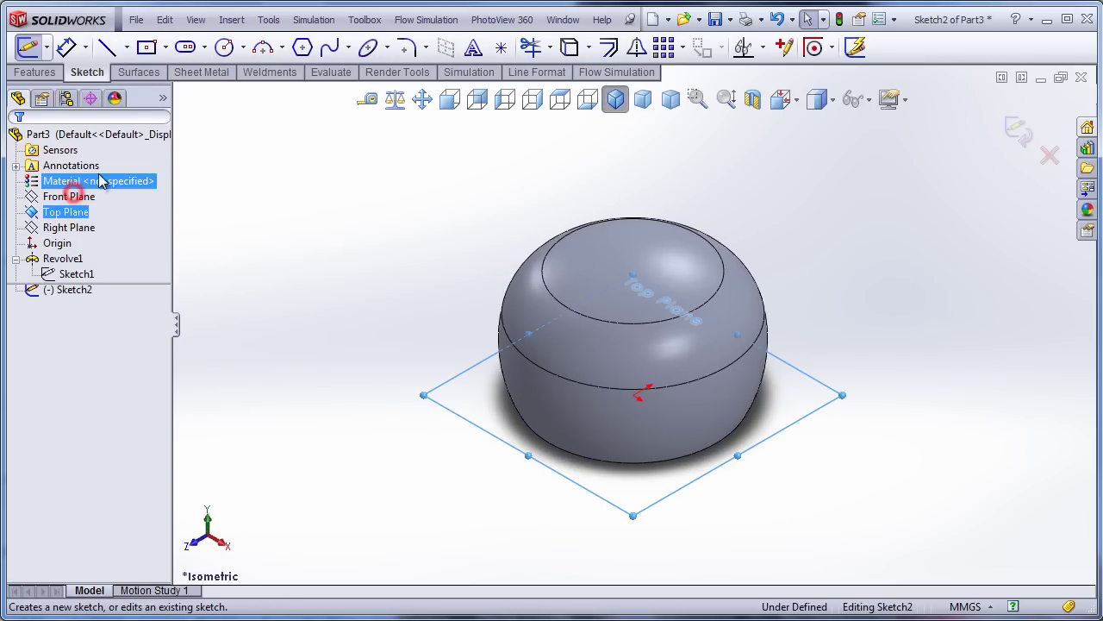
pyautogui.click(107, 47)
pyautogui.click(560, 99)
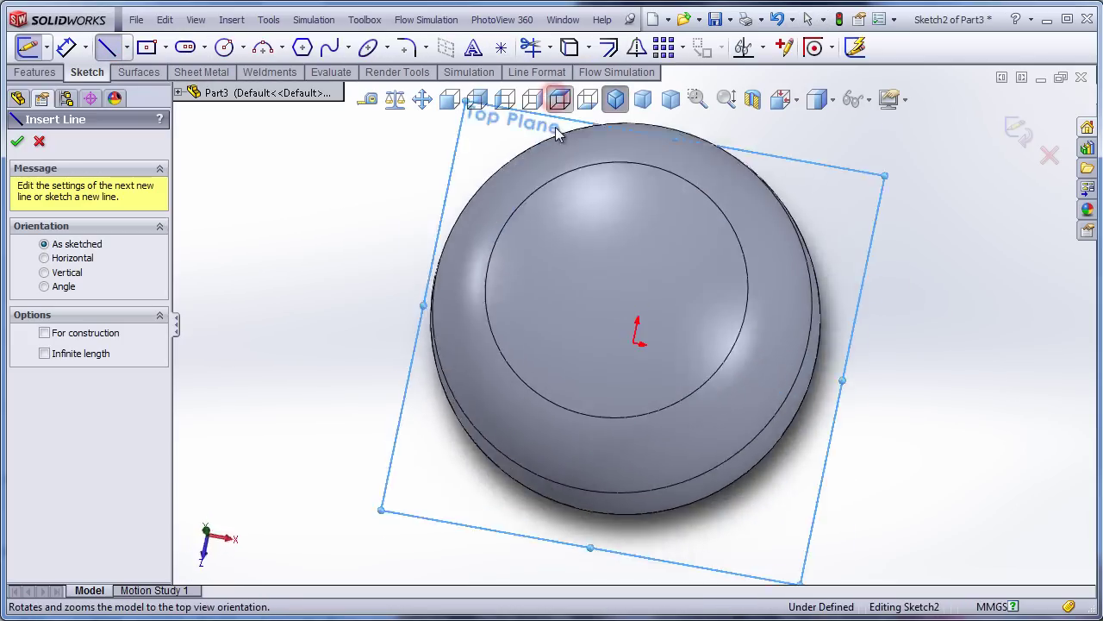
pyautogui.click(393, 319)
pyautogui.click(841, 324)
pyautogui.press('Escape')
pyautogui.press('Delete')
# Draw a horizontal line through the origin across the knob and close Sketch2
pyautogui.click(107, 47)
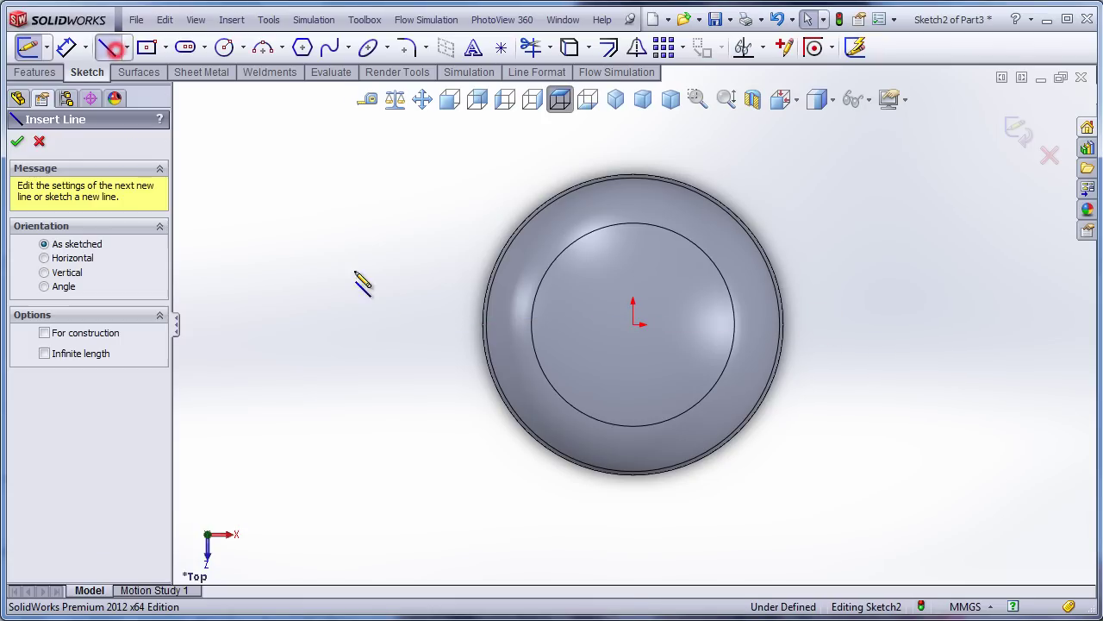
pyautogui.click(454, 324)
pyautogui.click(830, 324)
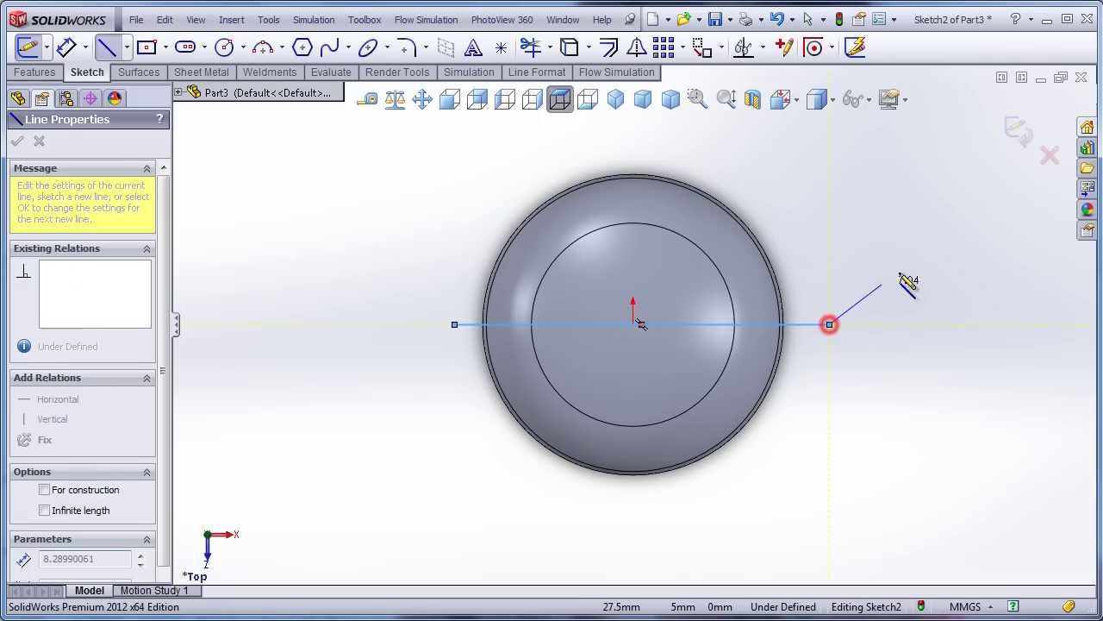
pyautogui.click(1019, 137)
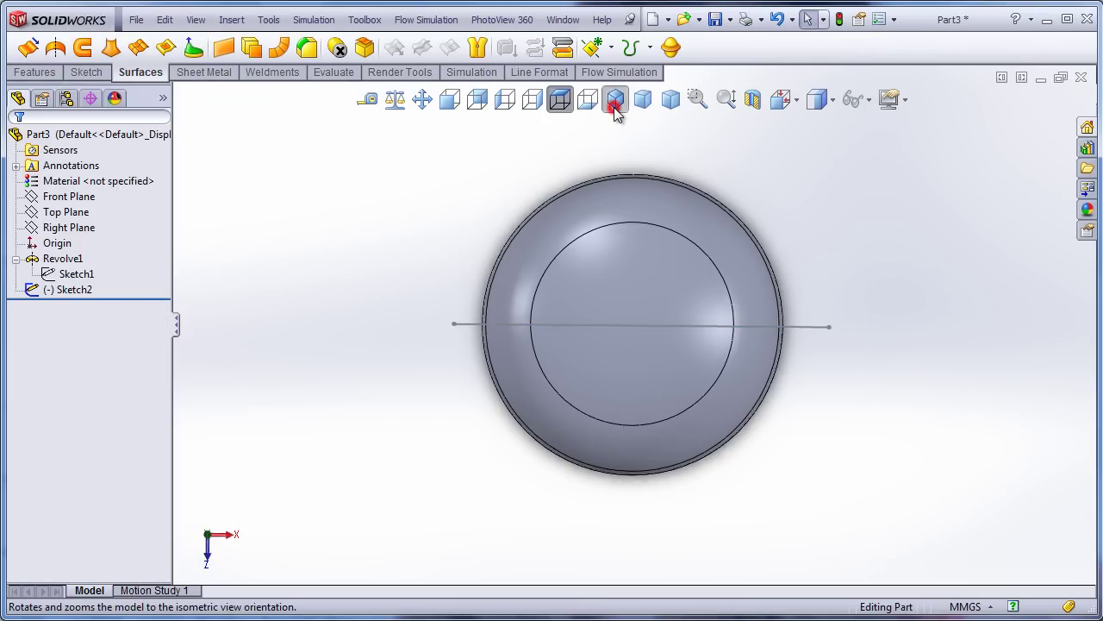
pyautogui.click(615, 99)
# Project Sketch2's line onto the knob's three faces as Split Line1
pyautogui.click(643, 50)
pyautogui.click(665, 70)
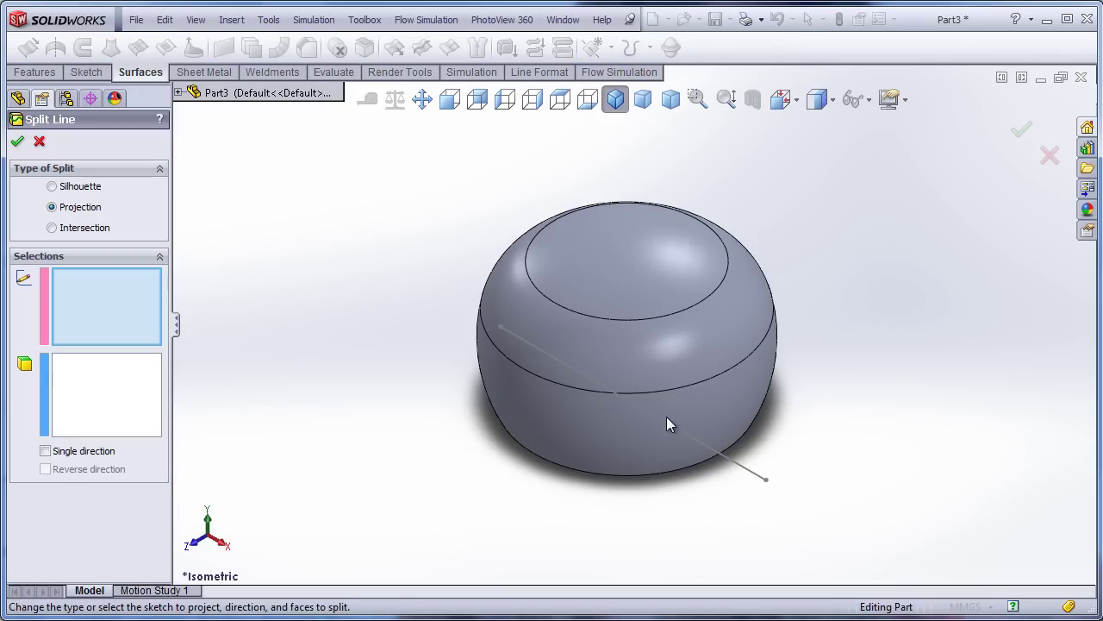
pyautogui.click(711, 398)
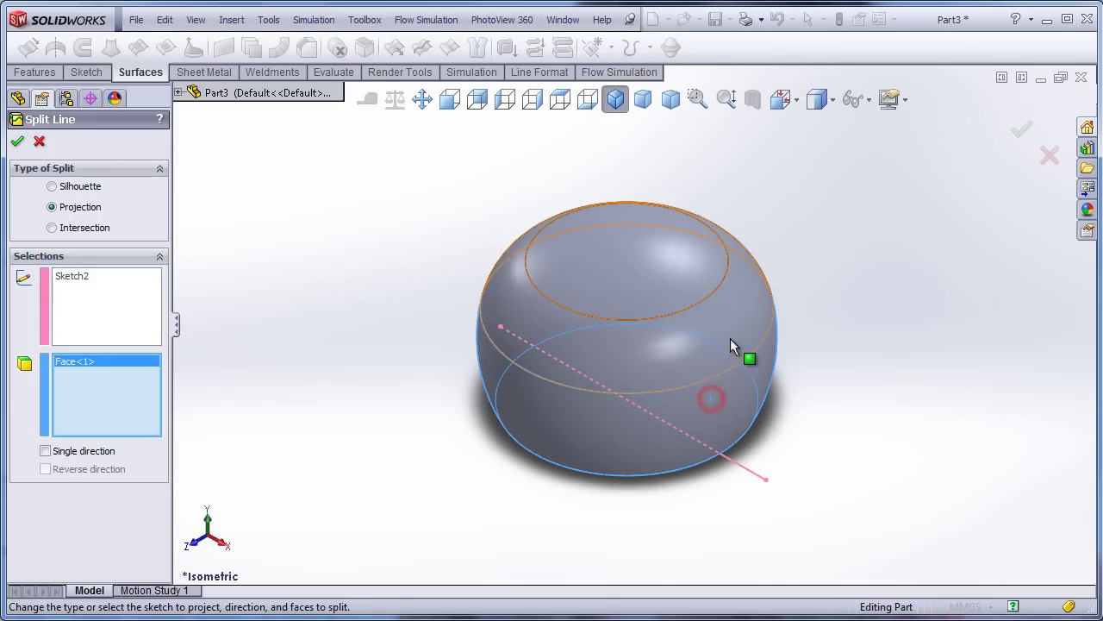
pyautogui.click(736, 320)
pyautogui.click(686, 274)
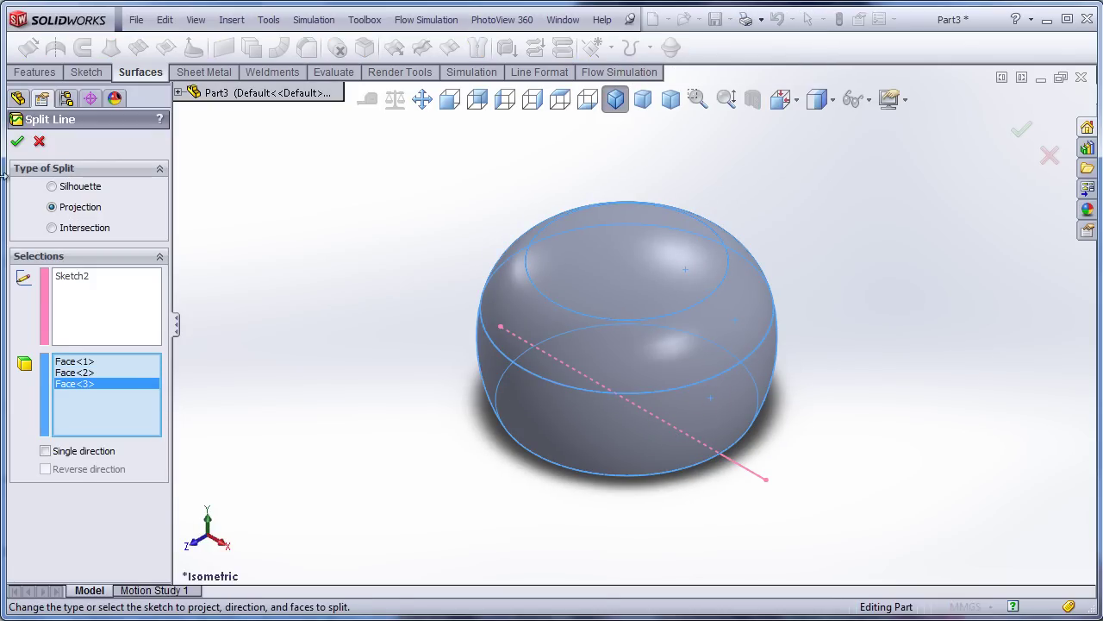
pyautogui.click(17, 143)
pyautogui.moveTo(451, 434); pyautogui.dragTo(459, 474, button='middle')
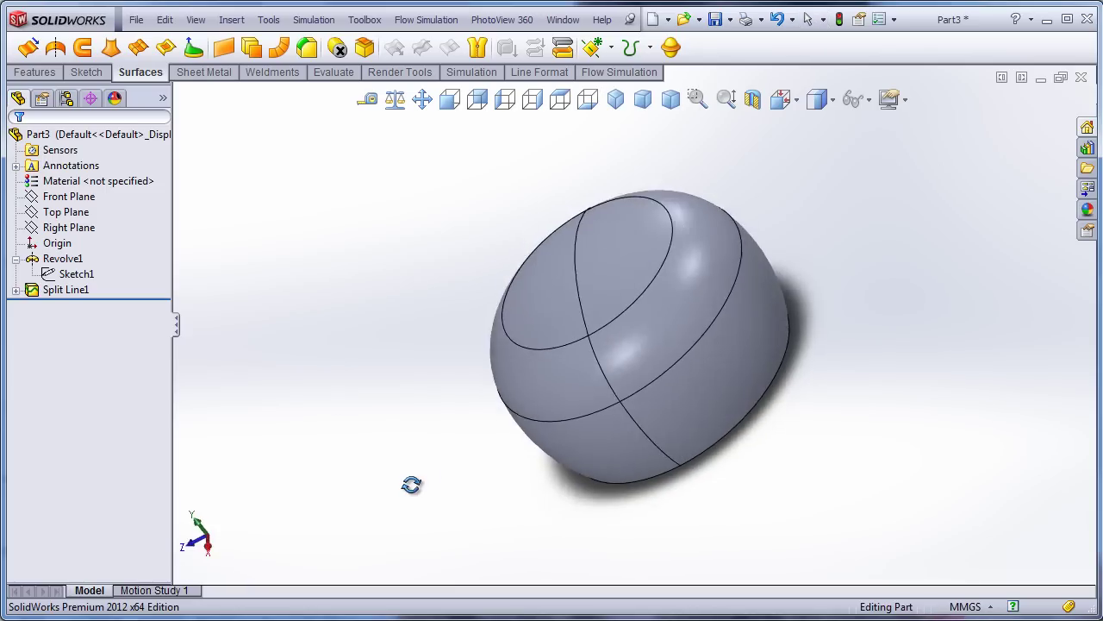
pyautogui.click(616, 99)
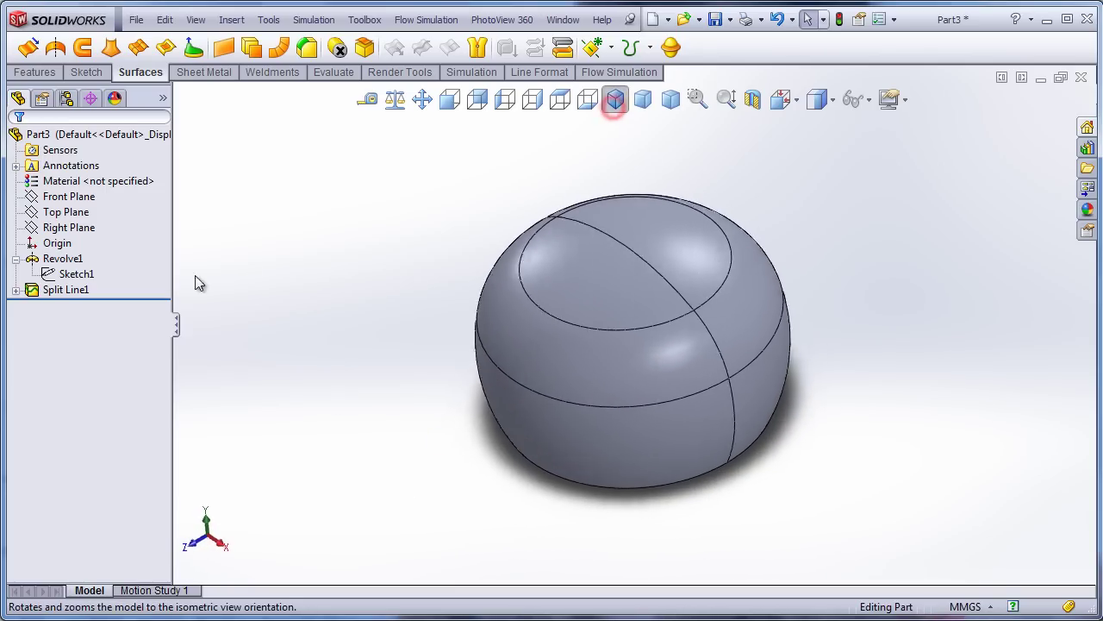
# Start Sketch3 on the Right Plane and pick the top and side faces for intersection curves
pyautogui.click(52, 229)
pyautogui.click(62, 198)
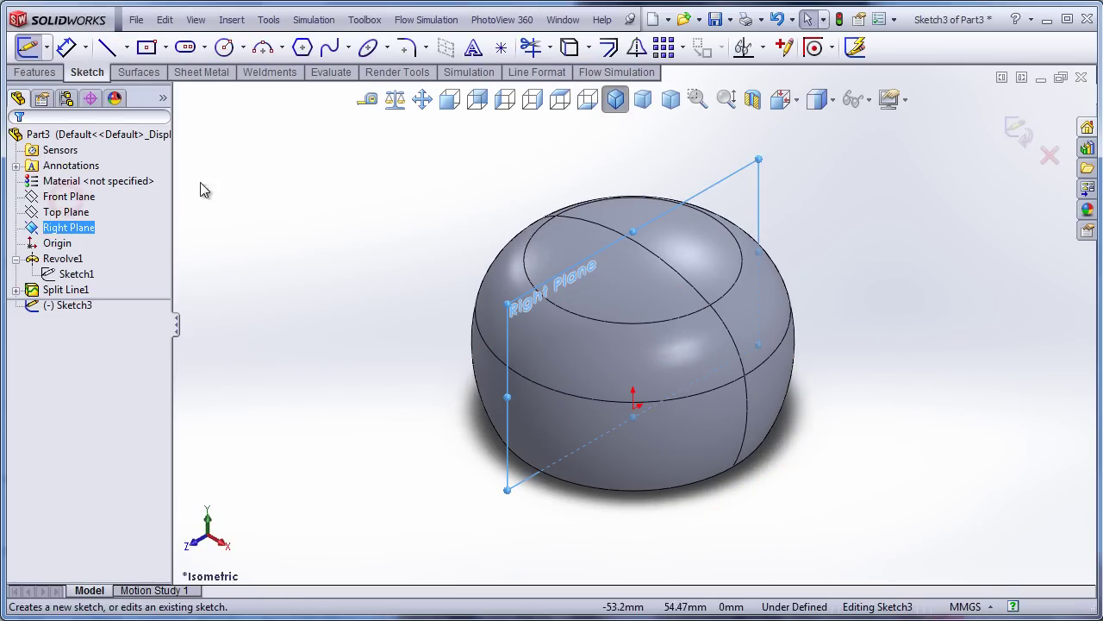
pyautogui.click(268, 19)
pyautogui.moveTo(311, 285)
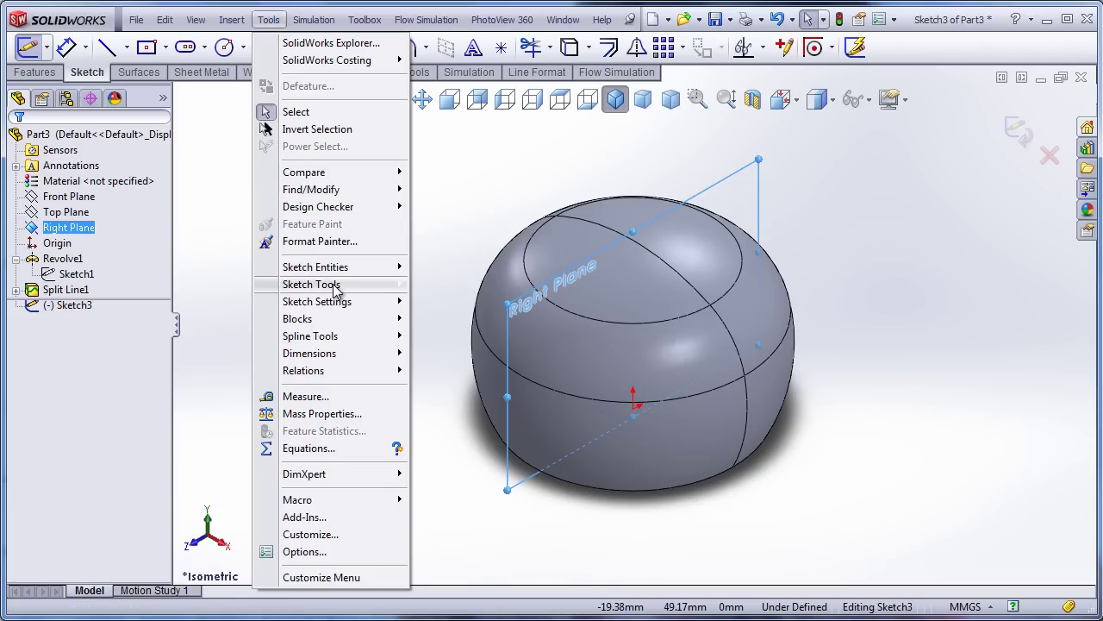
pyautogui.click(477, 109)
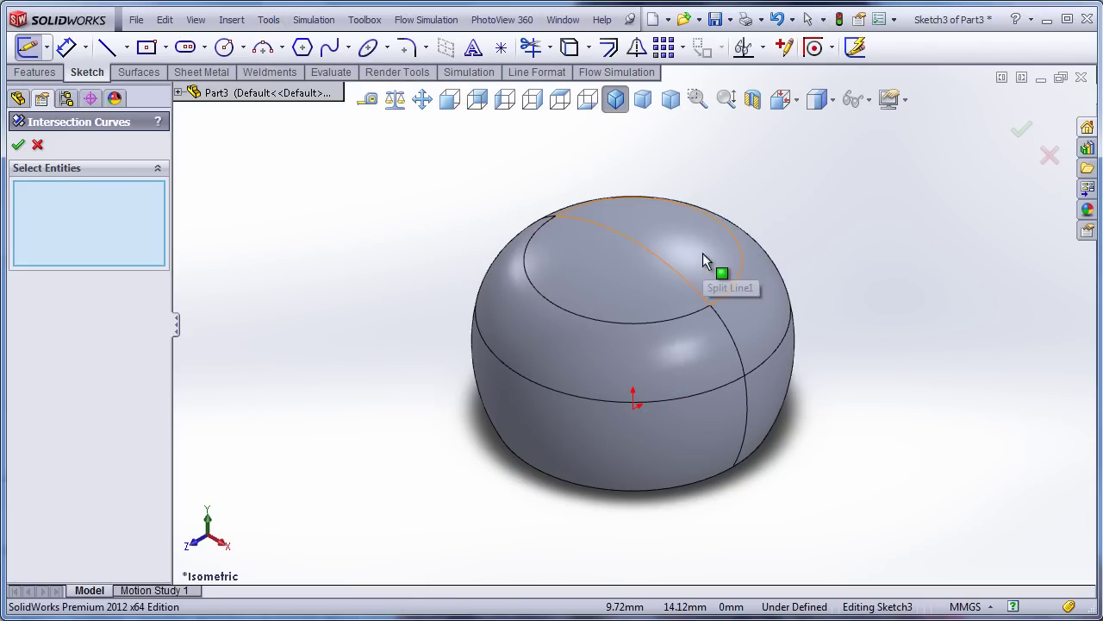
pyautogui.click(702, 253)
pyautogui.click(770, 383)
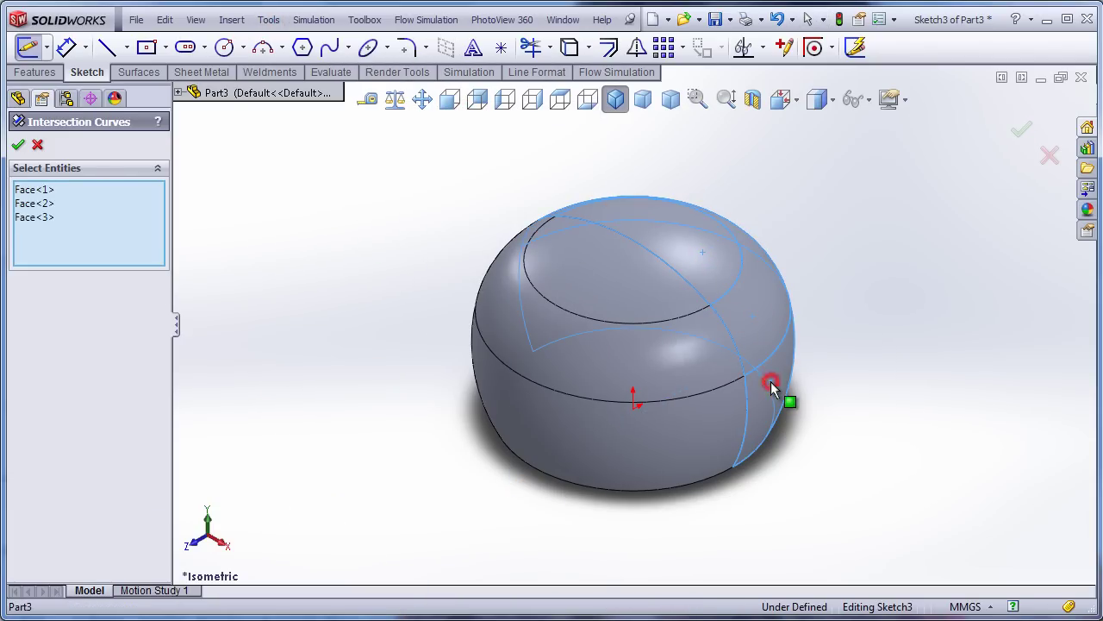
# Confirm the intersection curves, exit Sketch3, and start a new sketch on the Top Plane
pyautogui.click(18, 145)
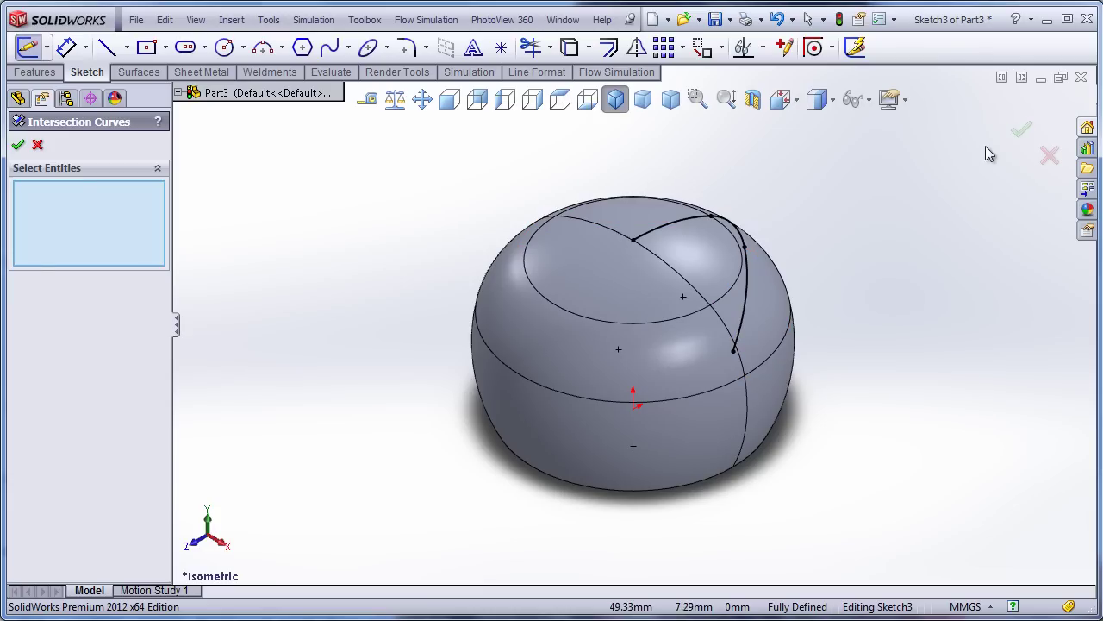
pyautogui.click(1021, 129)
pyautogui.click(1019, 130)
pyautogui.click(950, 268)
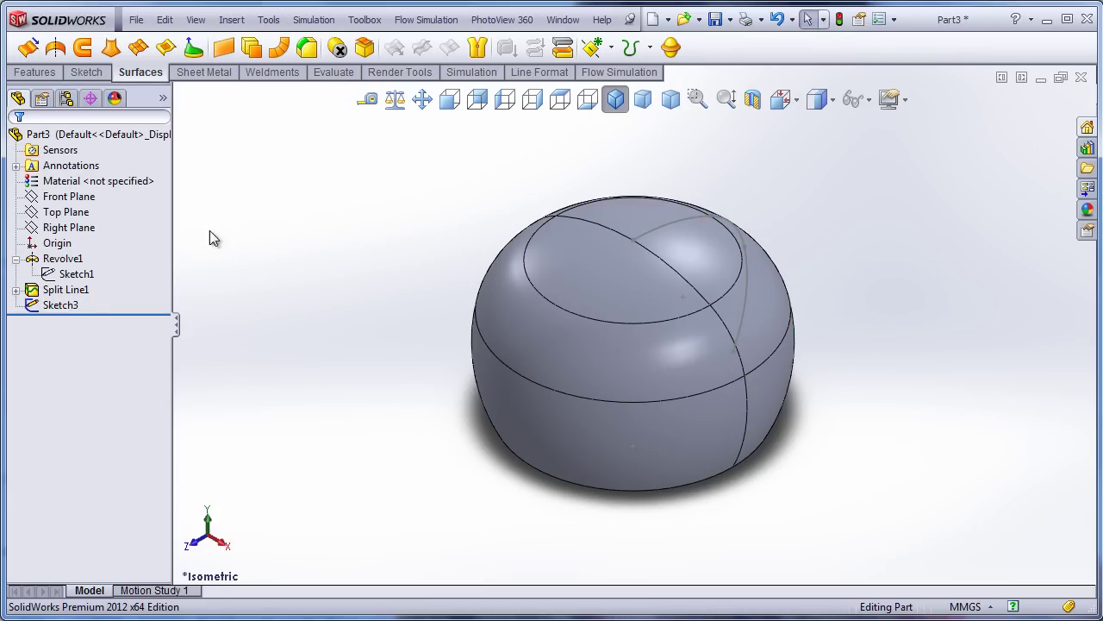
pyautogui.click(65, 211)
pyautogui.click(85, 184)
# Show the knob as hidden-lines wireframe and view the new sketch from the top
pyautogui.click(784, 103)
pyautogui.click(819, 246)
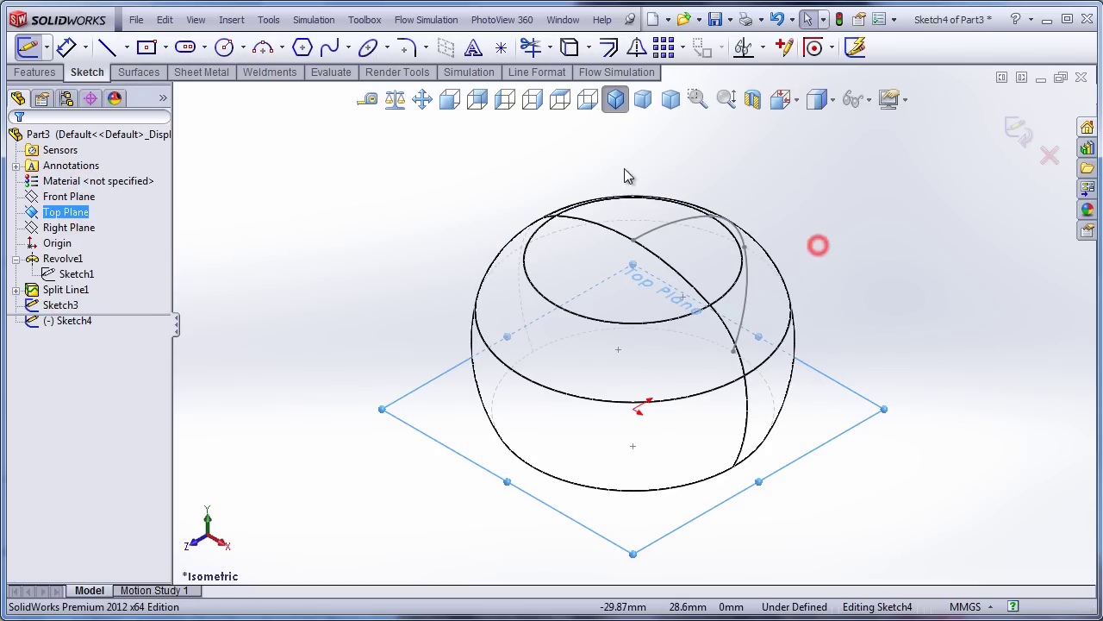
pyautogui.click(563, 108)
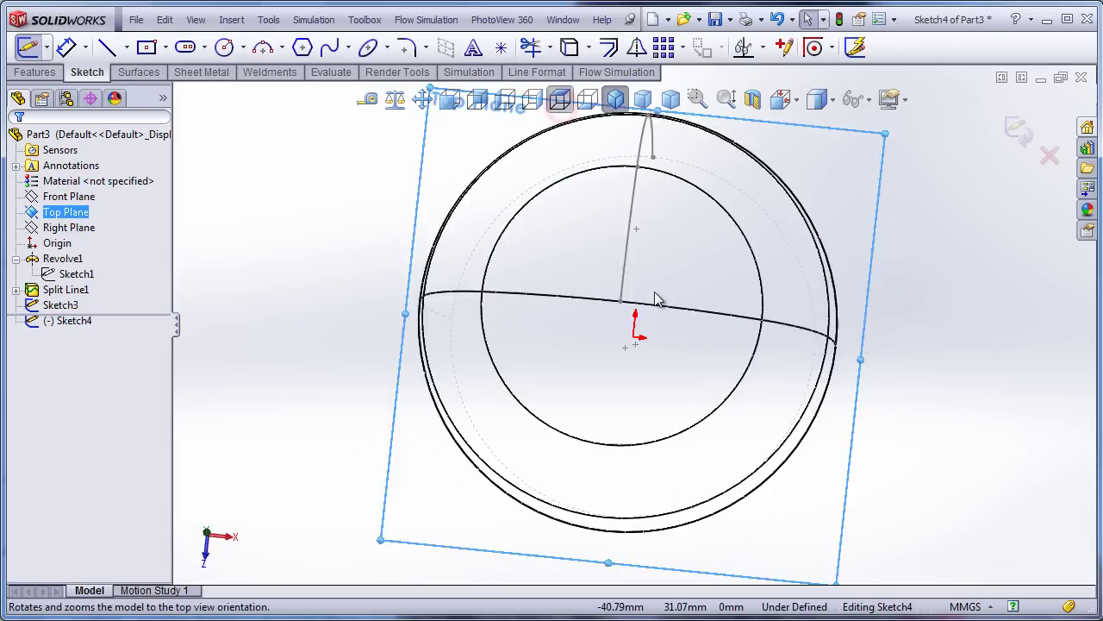
pyautogui.click(913, 220)
# Draw a three-point arc across the top of the knob's rim
pyautogui.click(263, 47)
pyautogui.scroll(-3, 552, 172)
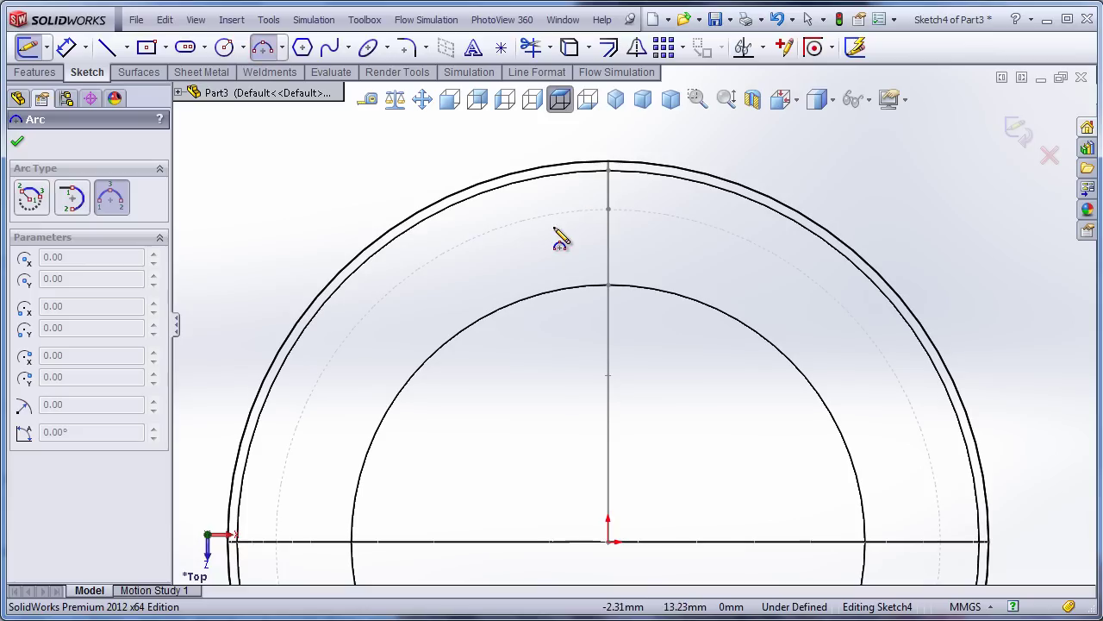
pyautogui.moveTo(560, 218); pyautogui.dragTo(649, 207)
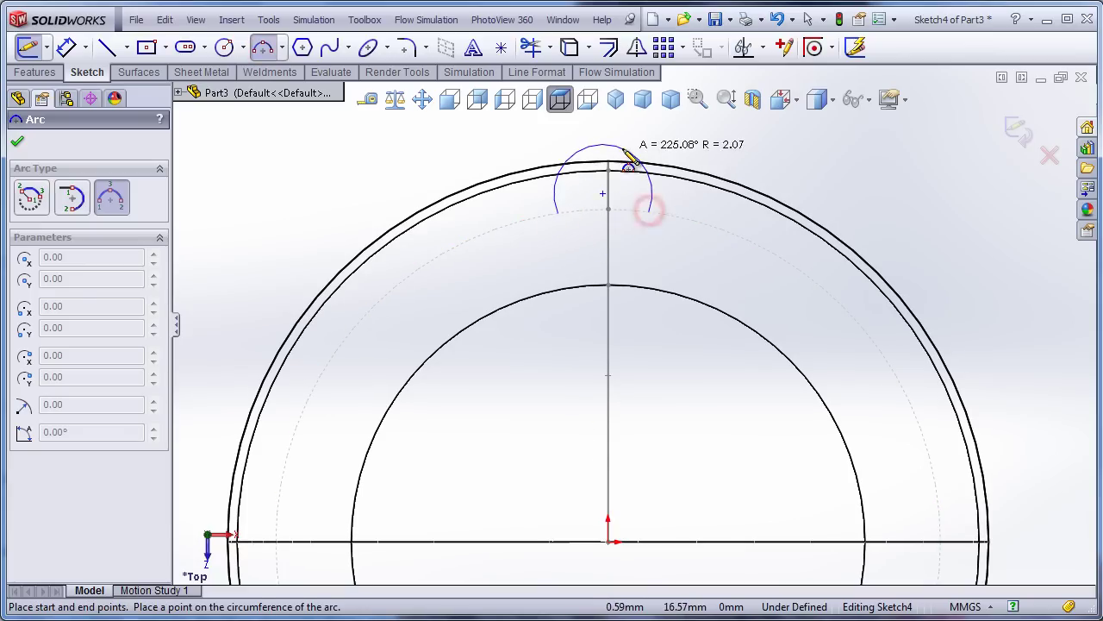
pyautogui.click(646, 205)
pyautogui.scroll(2, 692, 193)
# Dimension the arc's radius to 4
pyautogui.moveTo(698, 200); pyautogui.dragTo(728, 108, button='right')
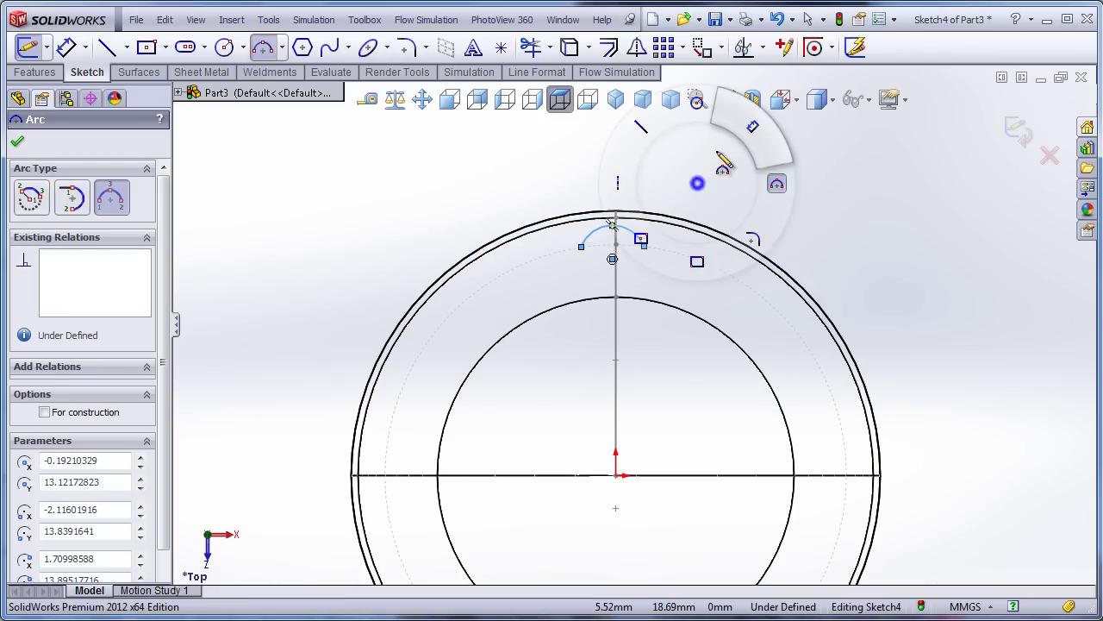
pyautogui.scroll(-1, 685, 200)
pyautogui.click(621, 239)
pyautogui.click(669, 182)
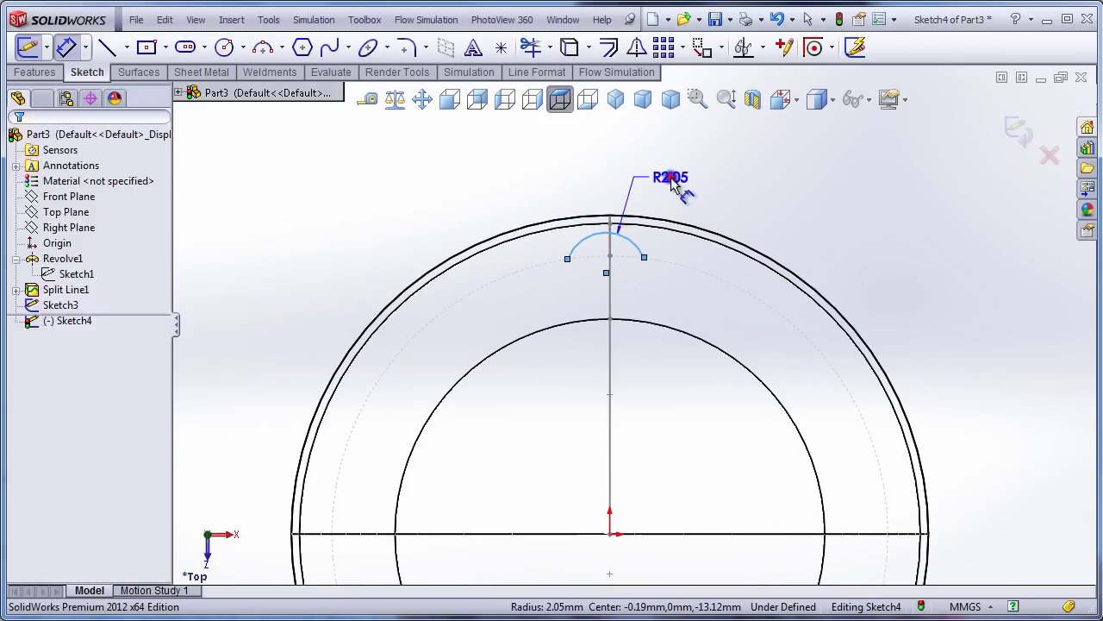
pyautogui.write('4')
pyautogui.press('Return')
pyautogui.click(818, 203)
pyautogui.scroll(-2, 818, 205)
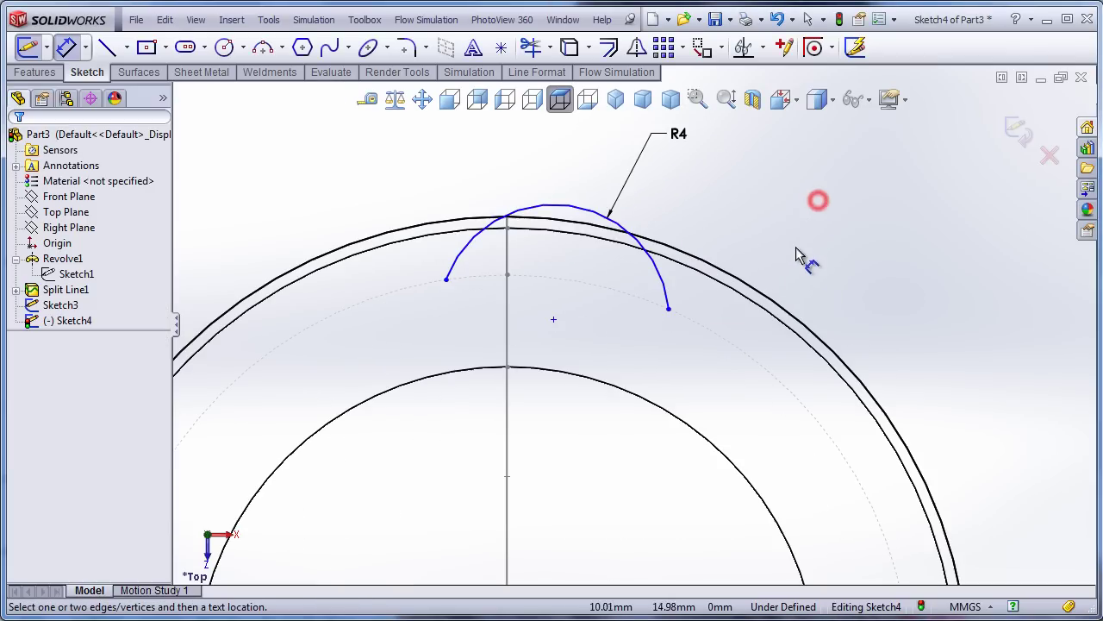
# Add a Vertical relation between the arc's midpoint and the origin
pyautogui.rightClick(566, 210)
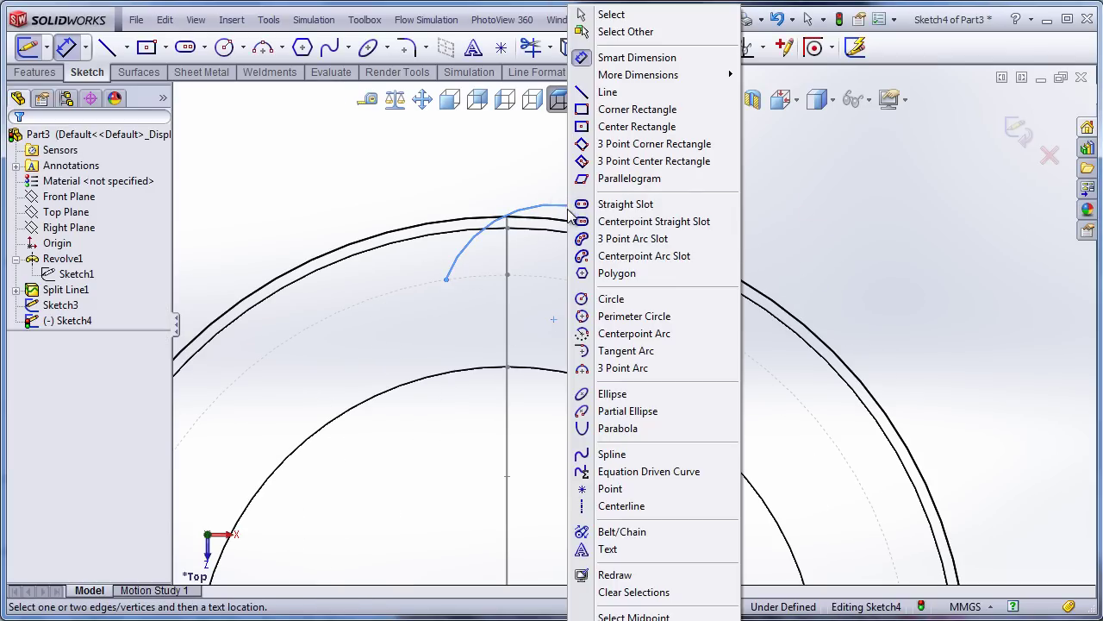
pyautogui.press('Escape')
pyautogui.press('Escape')
pyautogui.rightClick(573, 213)
pyautogui.press('Escape')
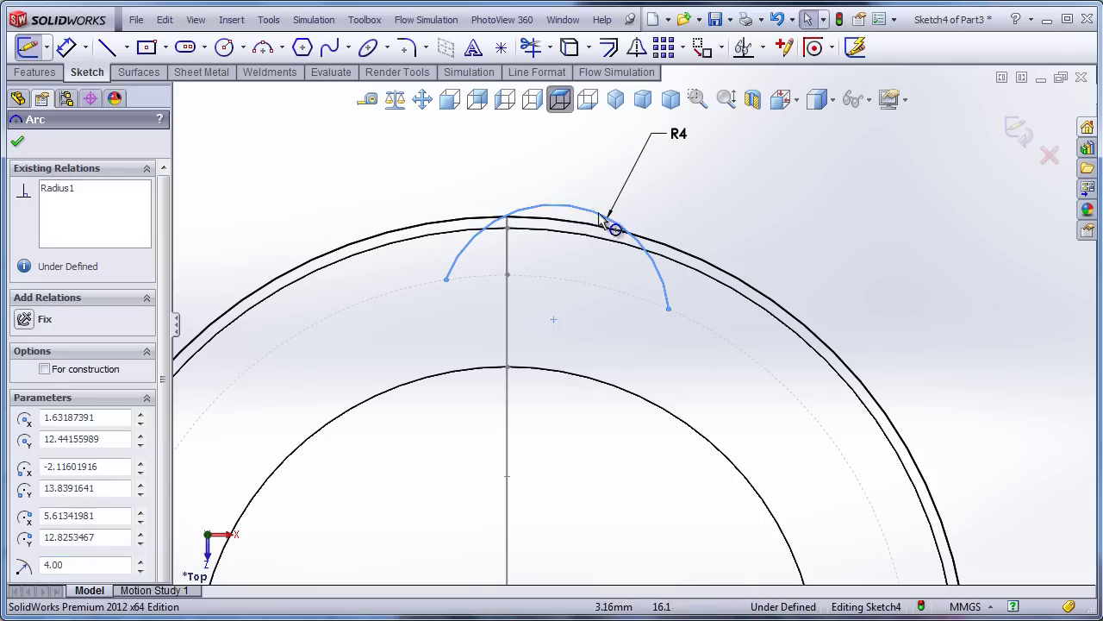
pyautogui.rightClick(590, 216)
pyautogui.click(644, 224)
pyautogui.scroll(2, 604, 276)
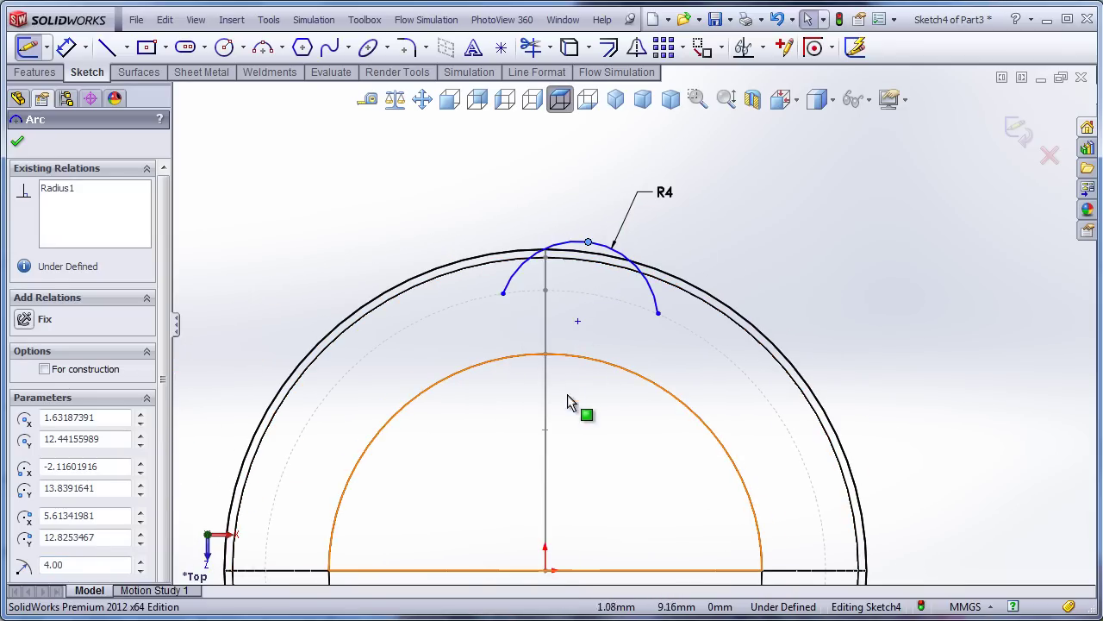
pyautogui.keyDown('ctrl'); pyautogui.click(546, 571); pyautogui.keyUp('ctrl')
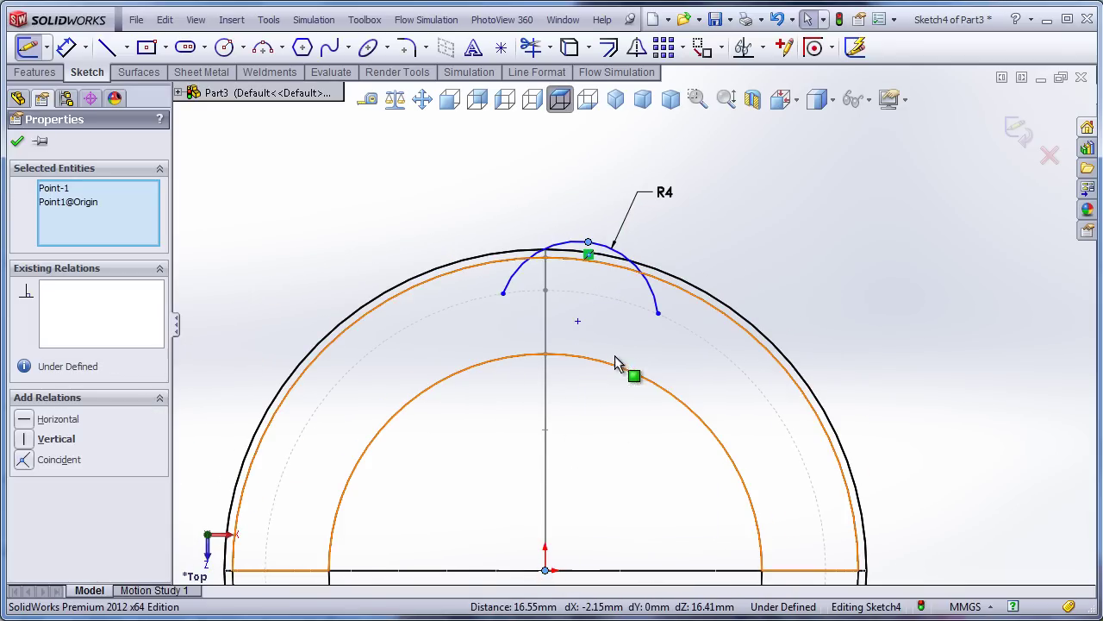
pyautogui.click(26, 439)
pyautogui.click(364, 196)
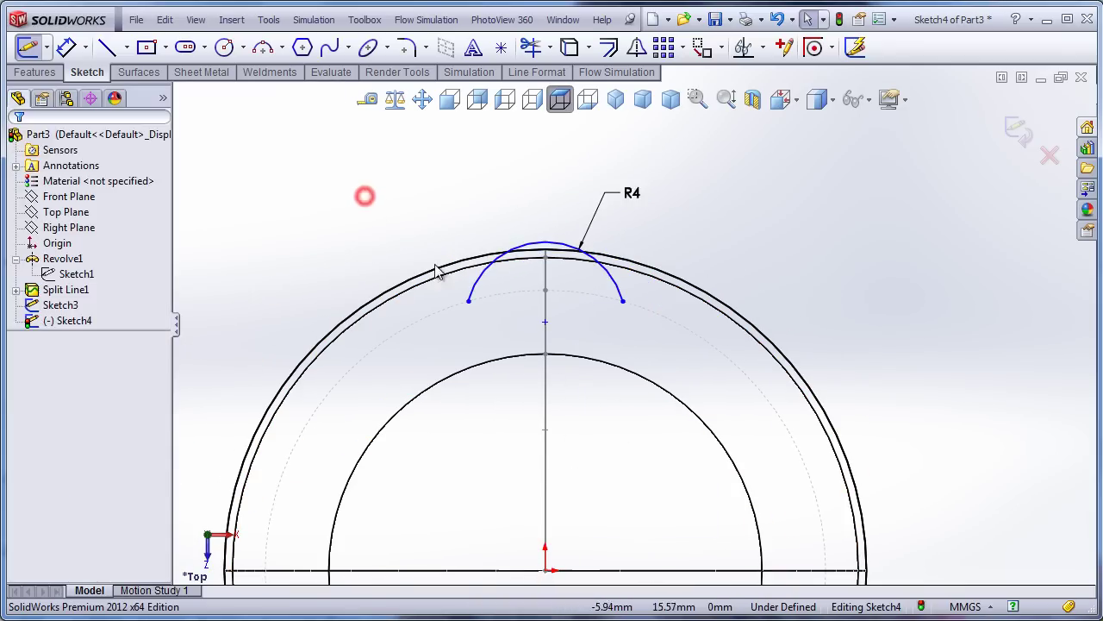
# Dimension the arc endpoints 6 mm apart, exit Sketch4, and return to isometric
pyautogui.moveTo(747, 203); pyautogui.dragTo(769, 177, button='right')
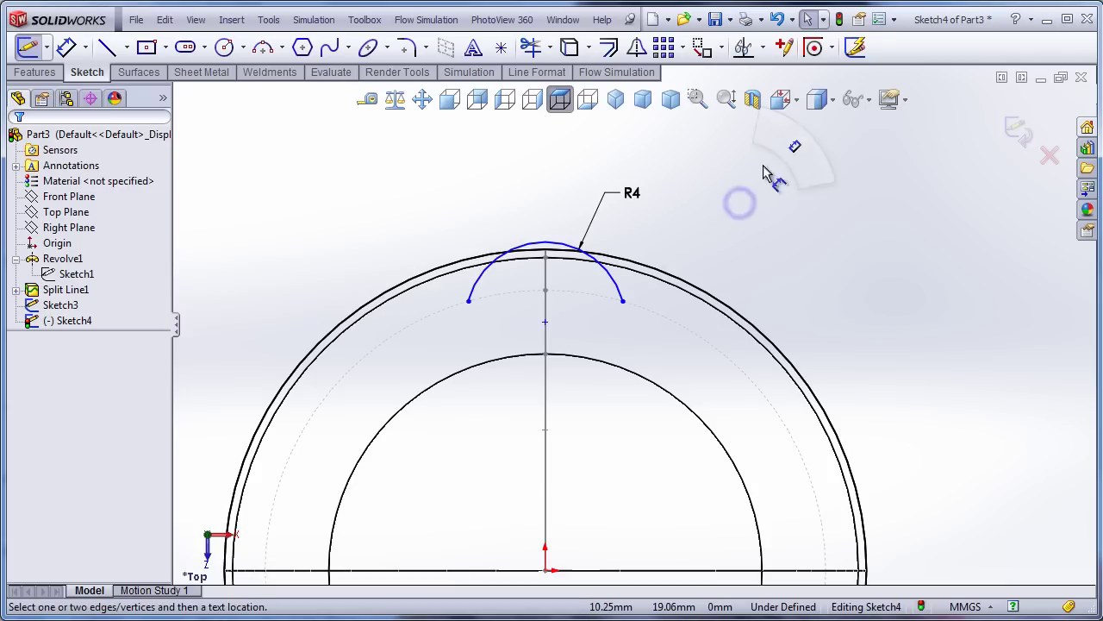
pyautogui.click(623, 299)
pyautogui.click(468, 301)
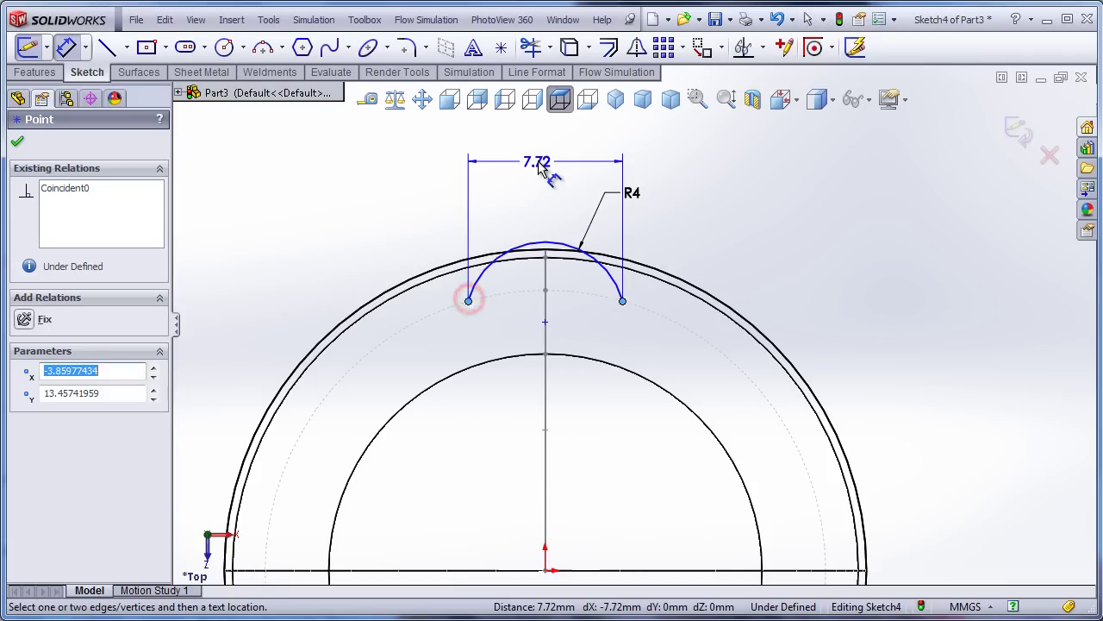
pyautogui.click(545, 164)
pyautogui.write('6')
pyautogui.press('Return')
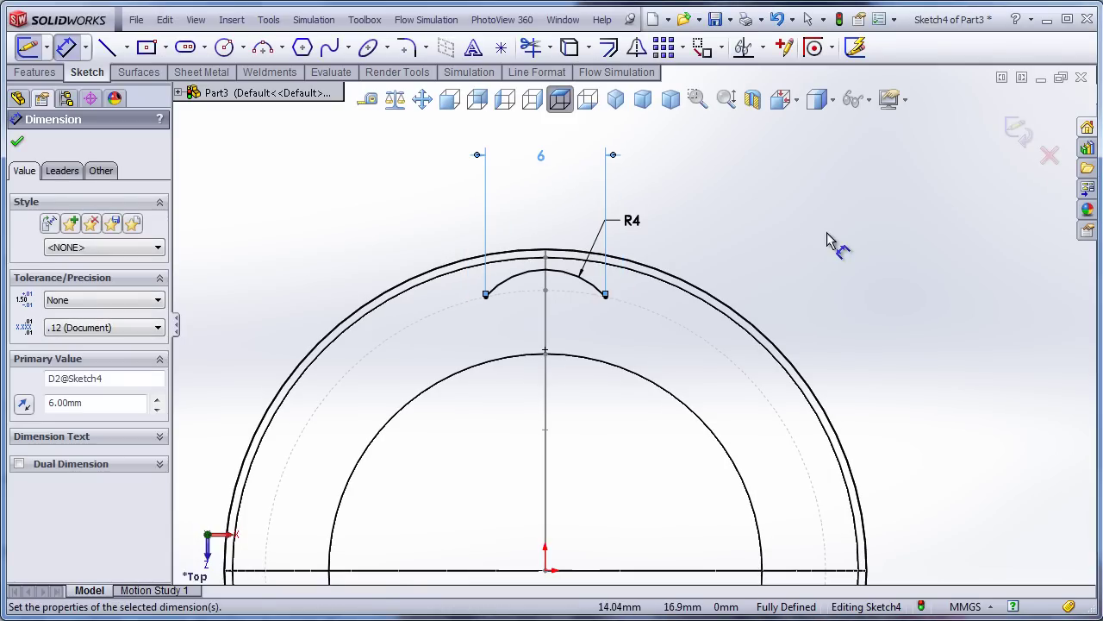
pyautogui.press('Escape')
pyautogui.scroll(2, 586, 308)
pyautogui.press('Escape')
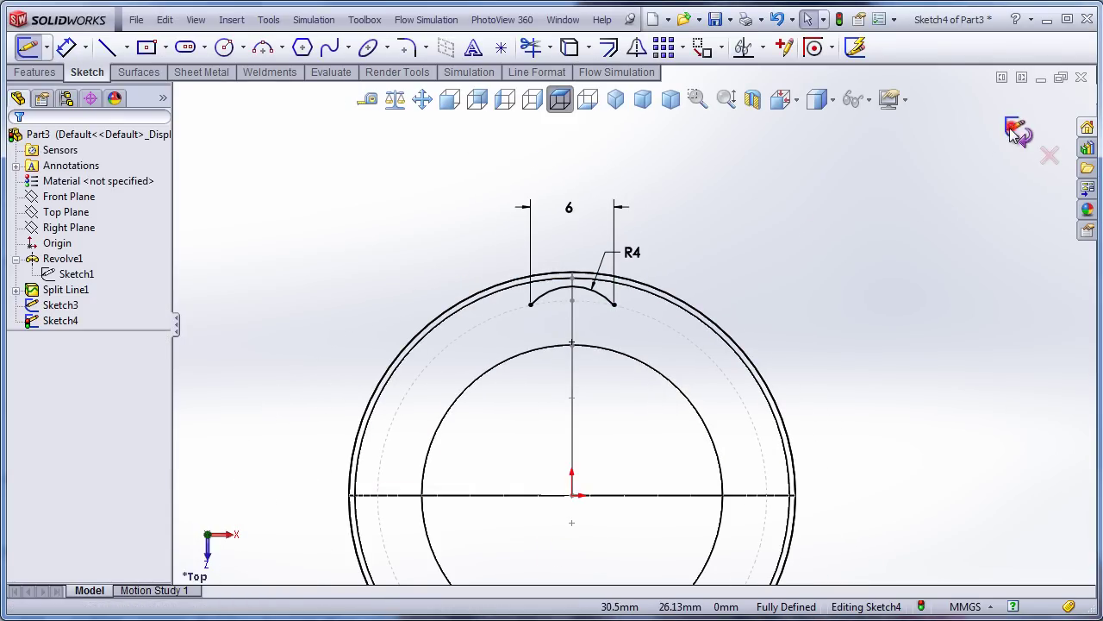
pyautogui.click(1015, 130)
pyautogui.click(615, 99)
# Start a reference plane through the Sketch4 arc endpoint and the Sketch3 curve endpoint
pyautogui.moveTo(896, 314)
pyautogui.mouseDown(button='middle')
pyautogui.moveTo(763, 354)
pyautogui.moveTo(799, 419)
pyautogui.mouseUp(button='middle')
pyautogui.scroll(-3, 788, 348)
pyautogui.scroll(-2, 808, 344)
pyautogui.scroll(-2, 818, 379)
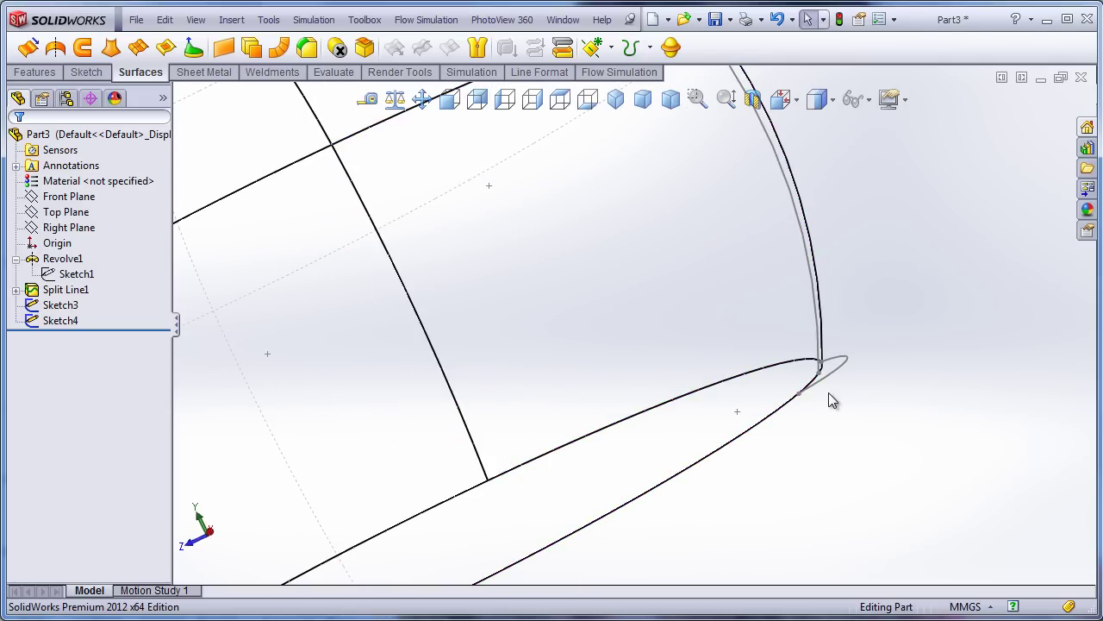
pyautogui.click(616, 99)
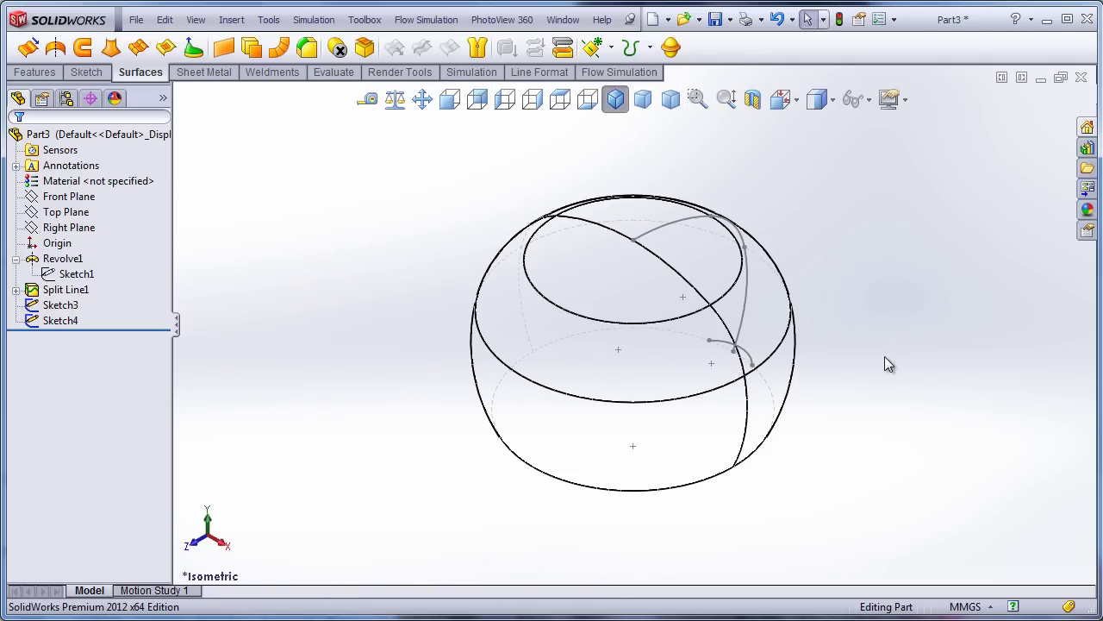
pyautogui.click(595, 52)
pyautogui.click(608, 69)
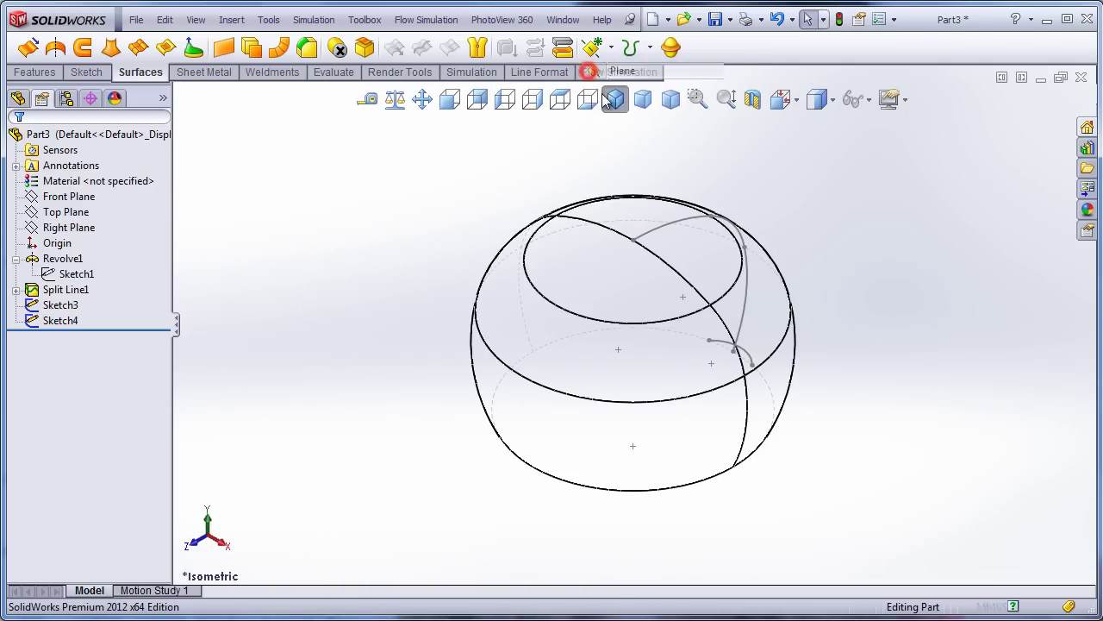
pyautogui.scroll(-2, 802, 332)
pyautogui.click(659, 350)
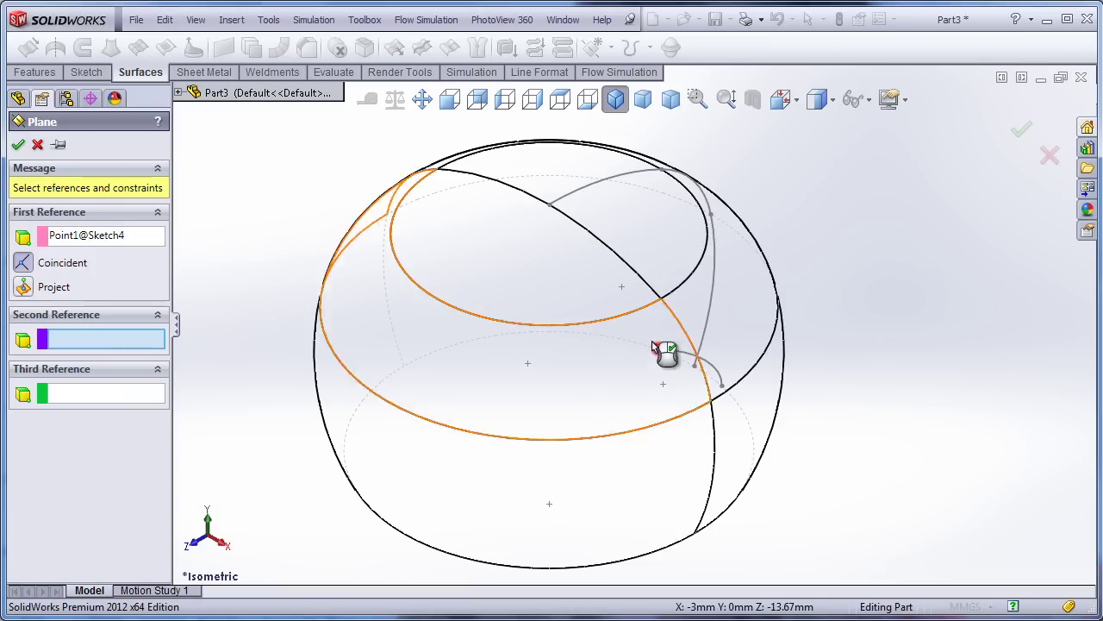
pyautogui.click(548, 206)
# Make the plane perpendicular to the Top Plane, confirm Plane1, and select it
pyautogui.click(178, 92)
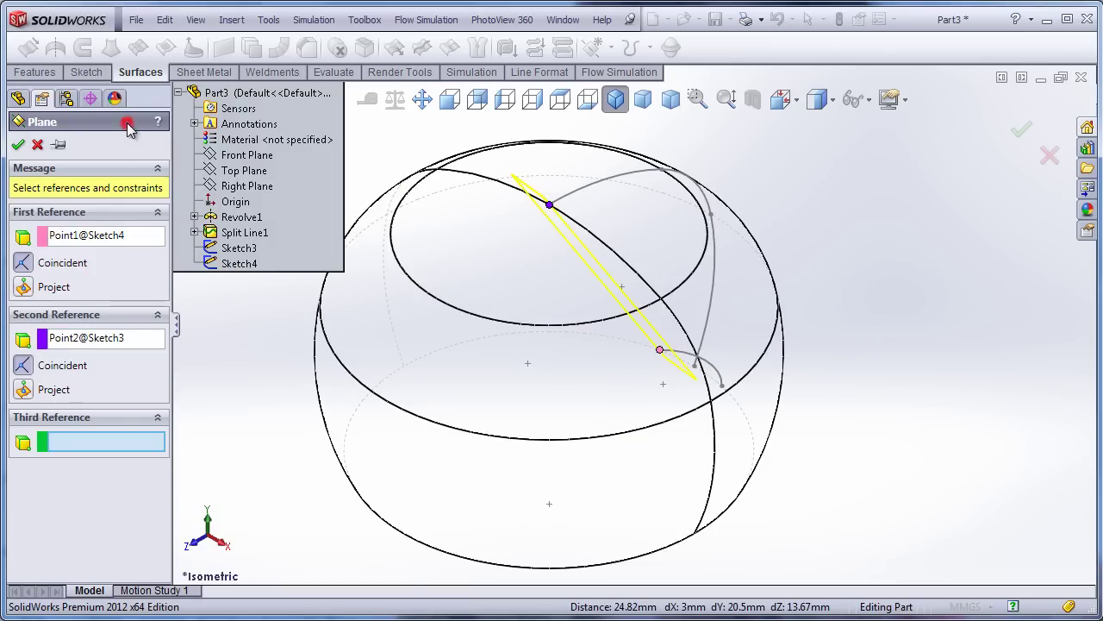
pyautogui.click(237, 170)
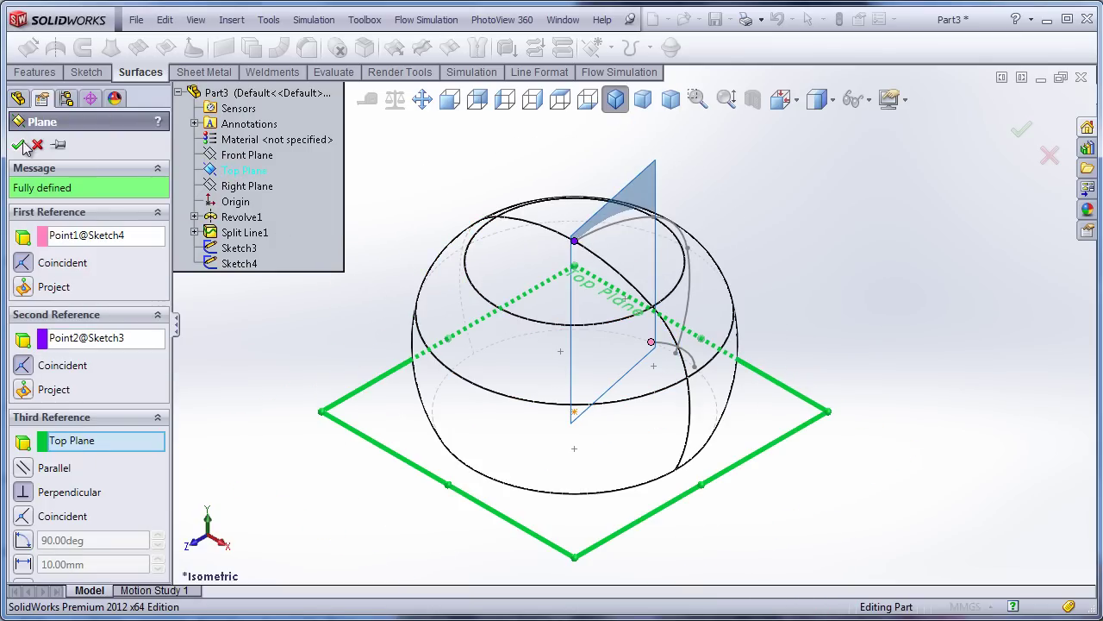
pyautogui.click(18, 144)
pyautogui.click(284, 209)
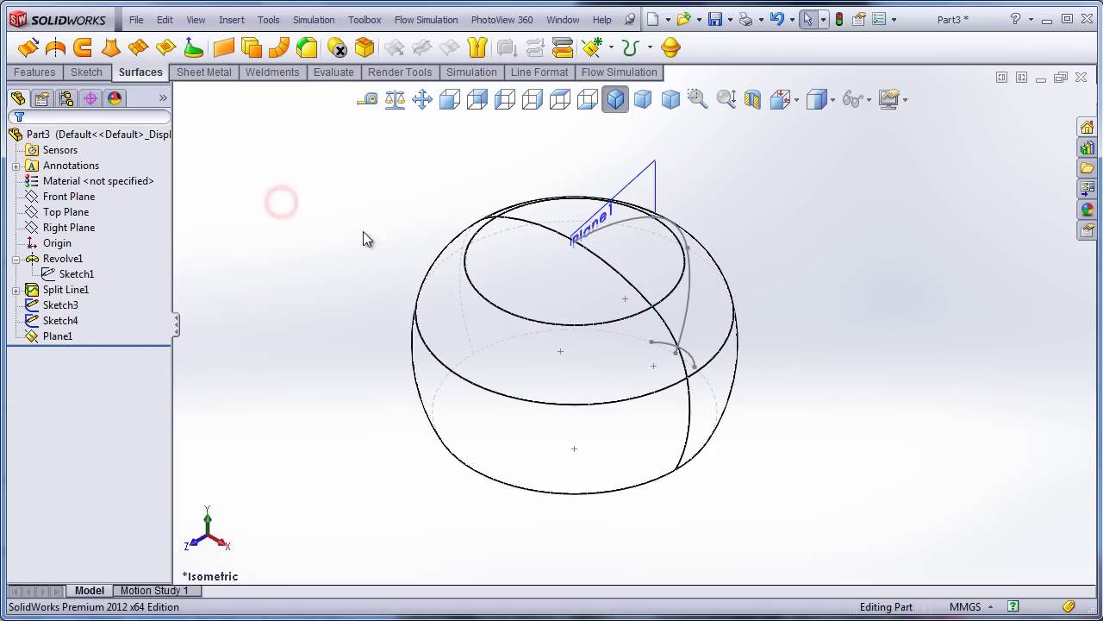
pyautogui.click(641, 187)
# Start Sketch5 on Plane1 and switch the display to Shaded with Edges
pyautogui.click(707, 138)
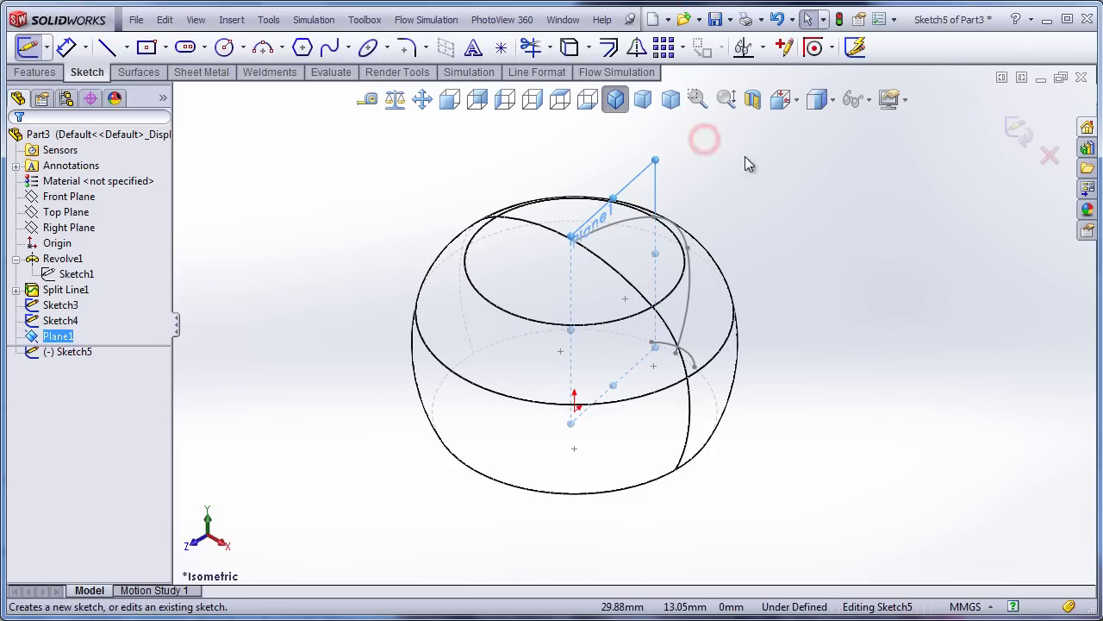
pyautogui.click(827, 103)
pyautogui.click(819, 159)
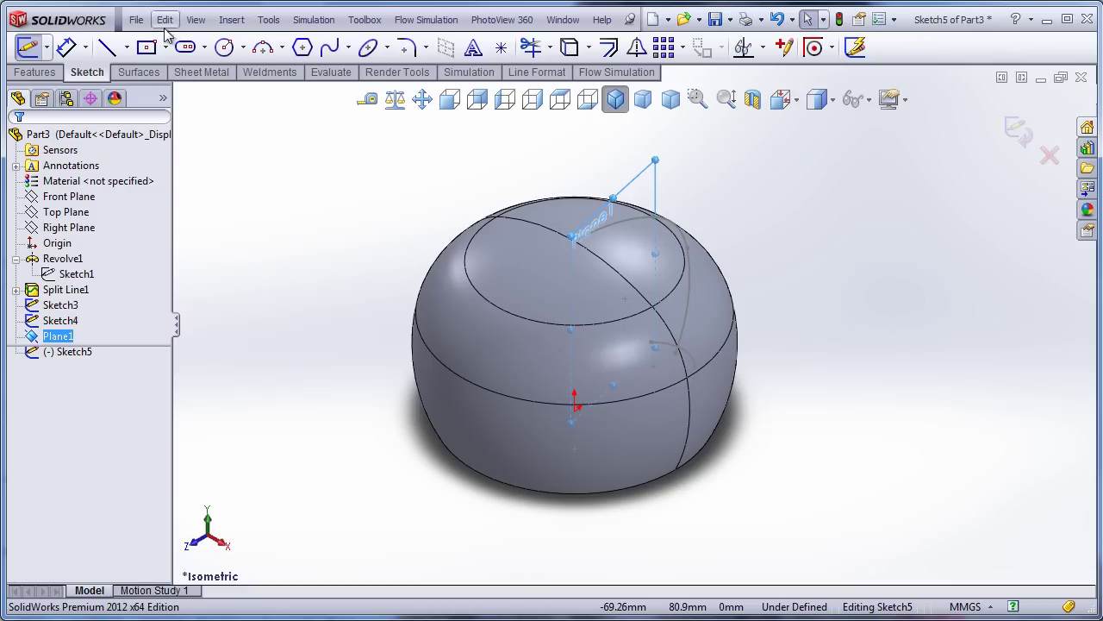
# Create intersection curves from the sphere faces on Plane1 and exit Sketch5
pyautogui.click(267, 19)
pyautogui.moveTo(311, 283)
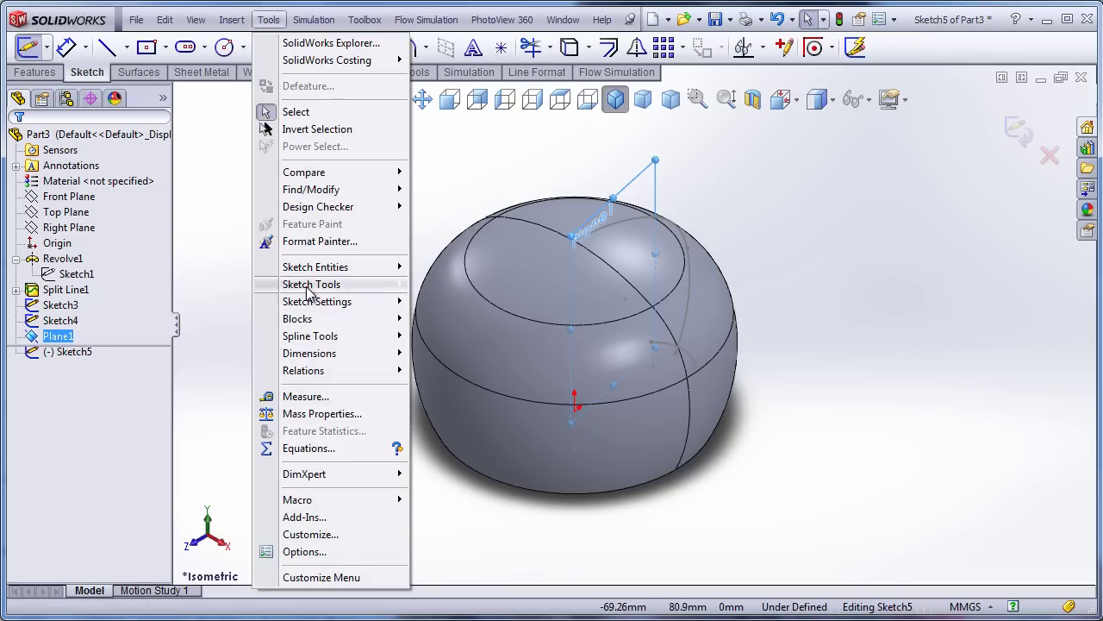
pyautogui.click(439, 114)
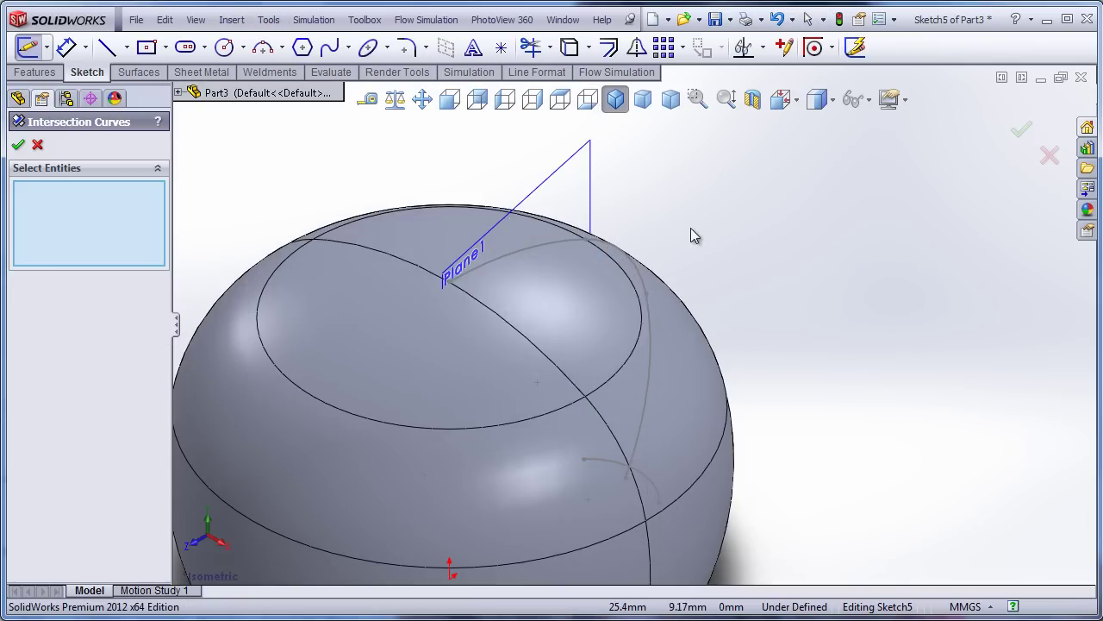
pyautogui.click(519, 240)
pyautogui.moveTo(519, 240)
pyautogui.mouseDown(button='middle')
pyautogui.moveTo(491, 331)
pyautogui.moveTo(681, 180)
pyautogui.mouseUp(button='middle')
pyautogui.click(677, 170)
pyautogui.click(767, 189)
pyautogui.press('Return')
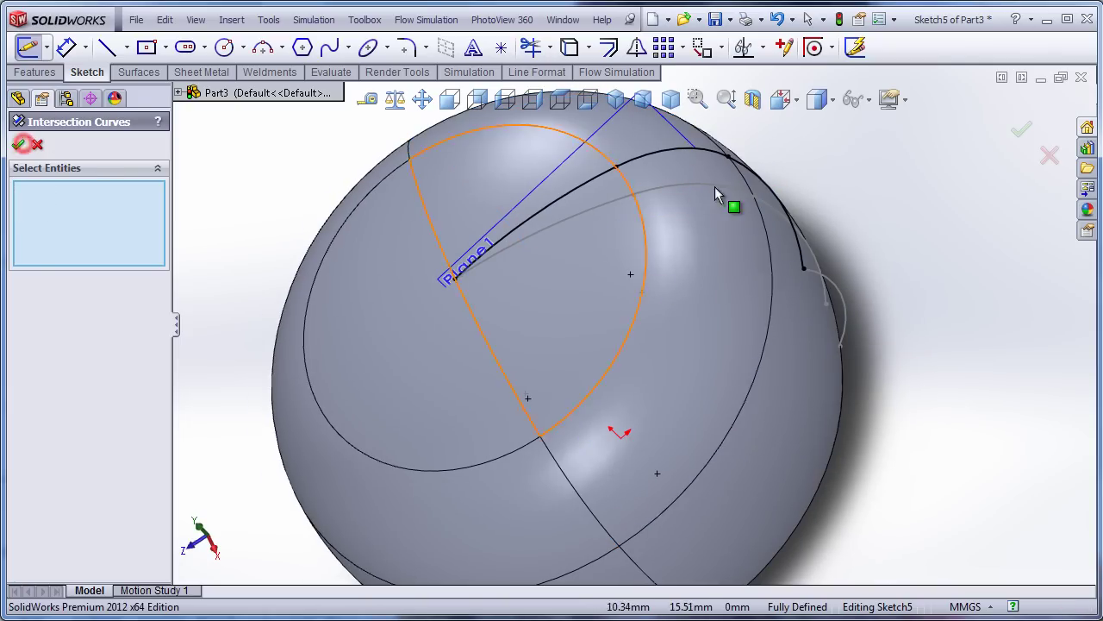
pyautogui.press('Escape')
pyautogui.click(1021, 134)
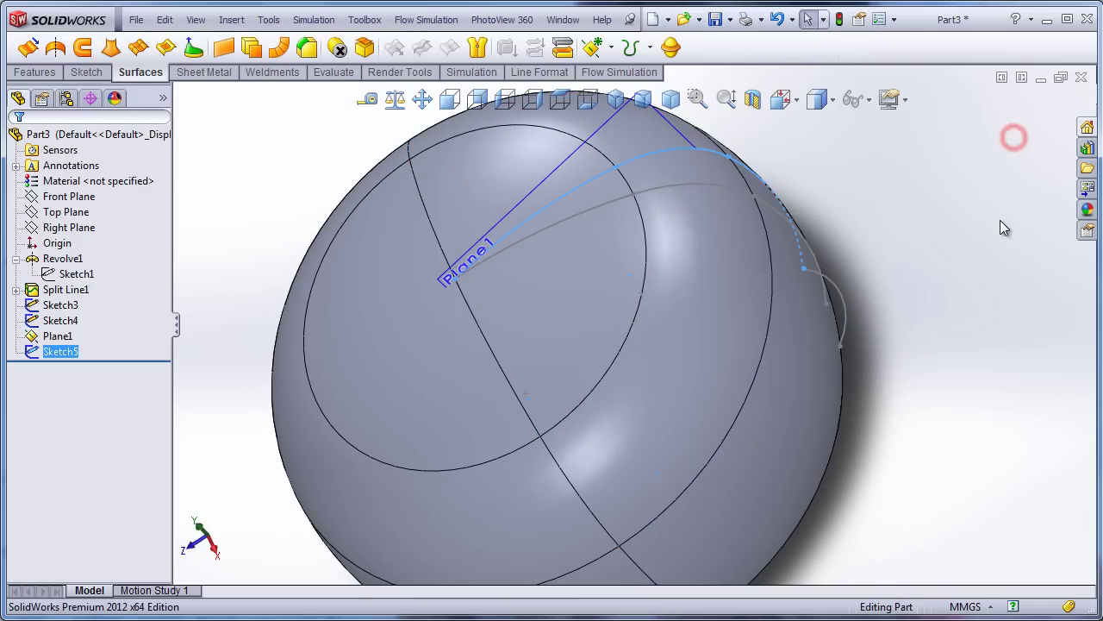
# Fit the model in view and hide Plane1
pyautogui.press('f')
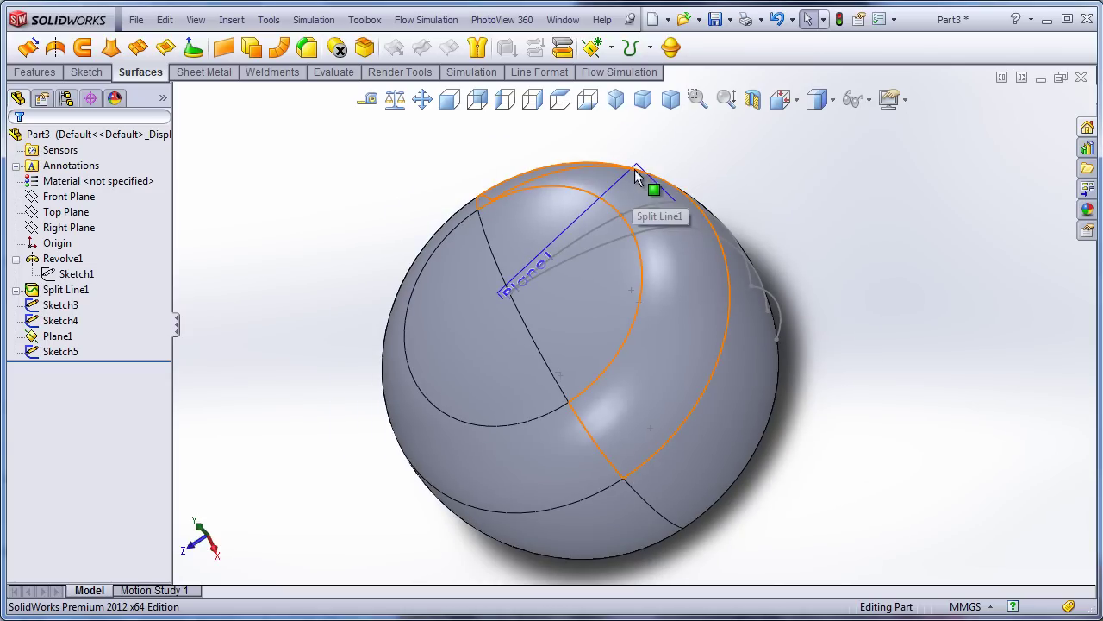
pyautogui.click(636, 166)
pyautogui.click(726, 109)
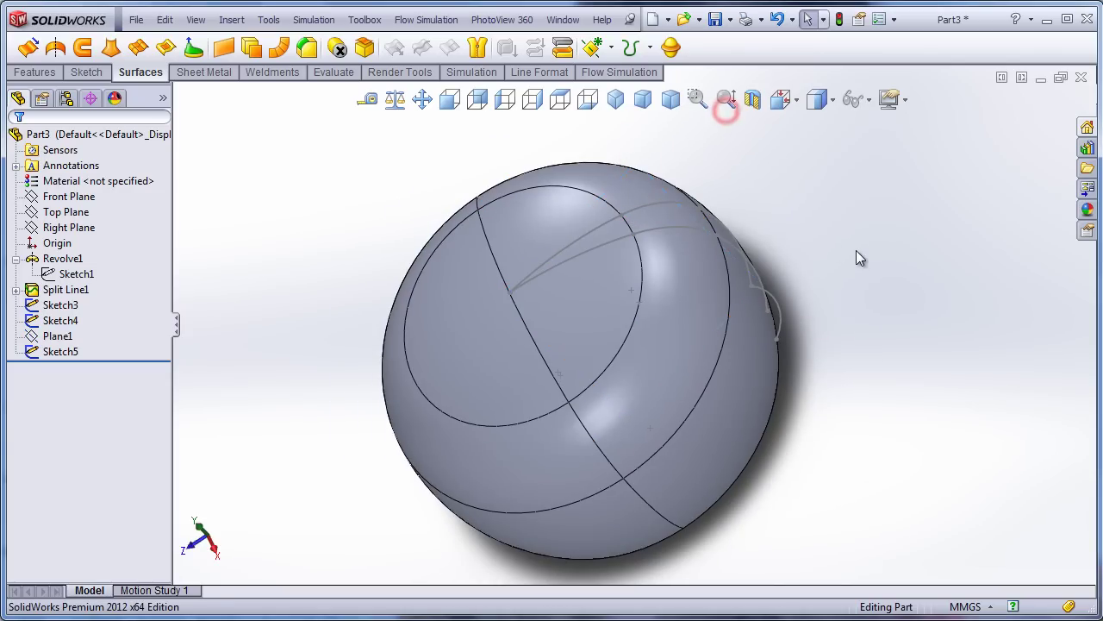
pyautogui.moveTo(857, 257); pyautogui.dragTo(866, 294, button='middle')
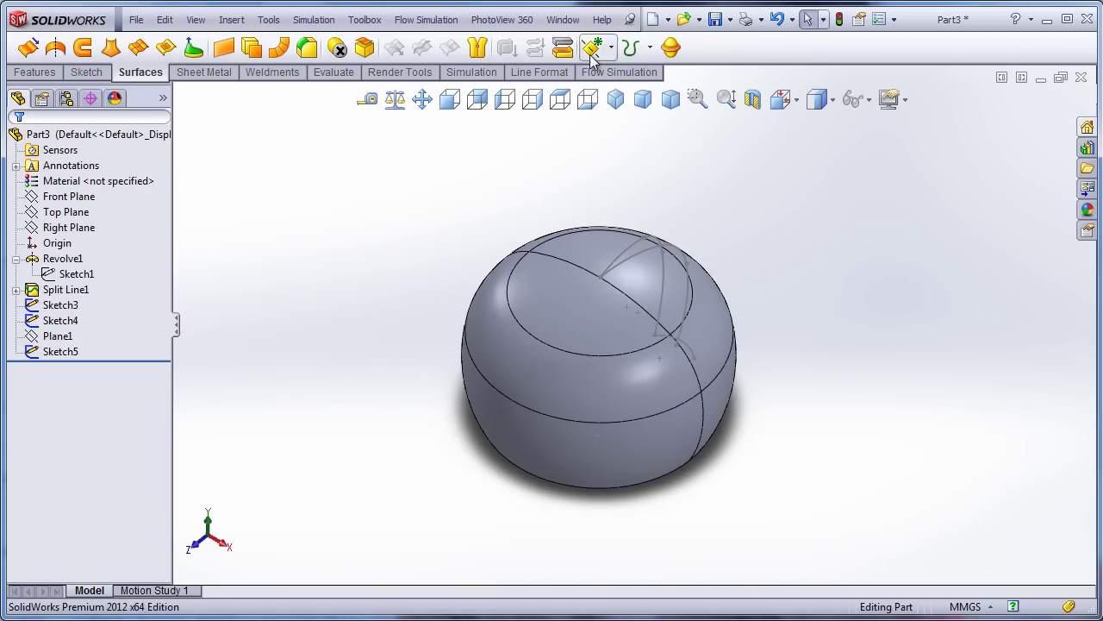
pyautogui.click(593, 50)
# Create Plane2 through Point2@Sketch4 and Point2@Sketch3, perpendicular to the Top Plane, and select it
pyautogui.click(608, 72)
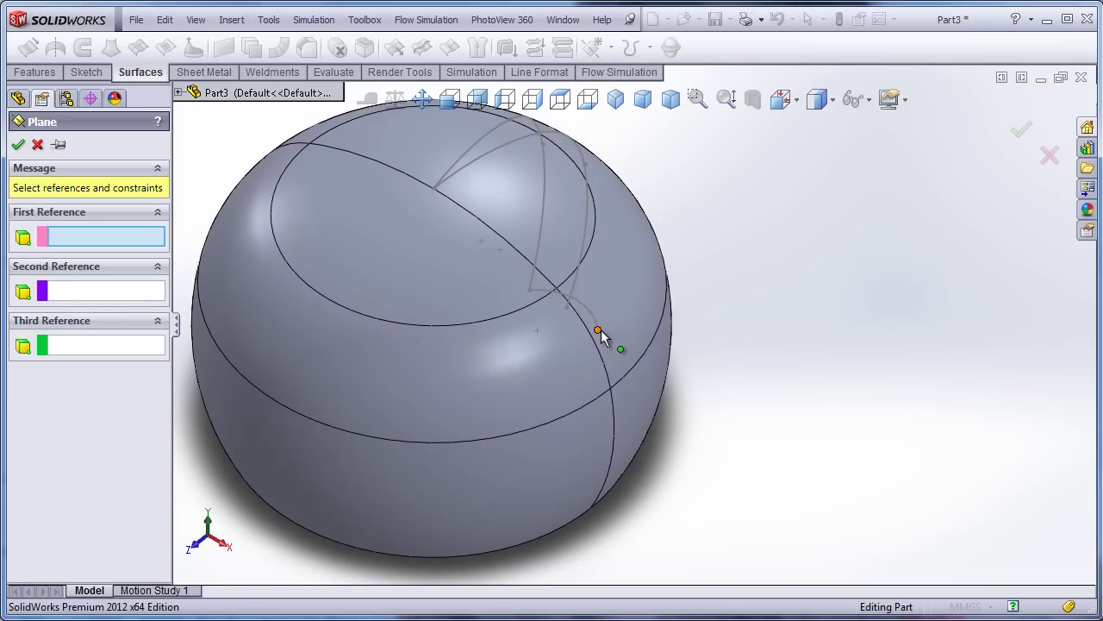
pyautogui.click(598, 329)
pyautogui.click(438, 192)
pyautogui.scroll(2, 635, 329)
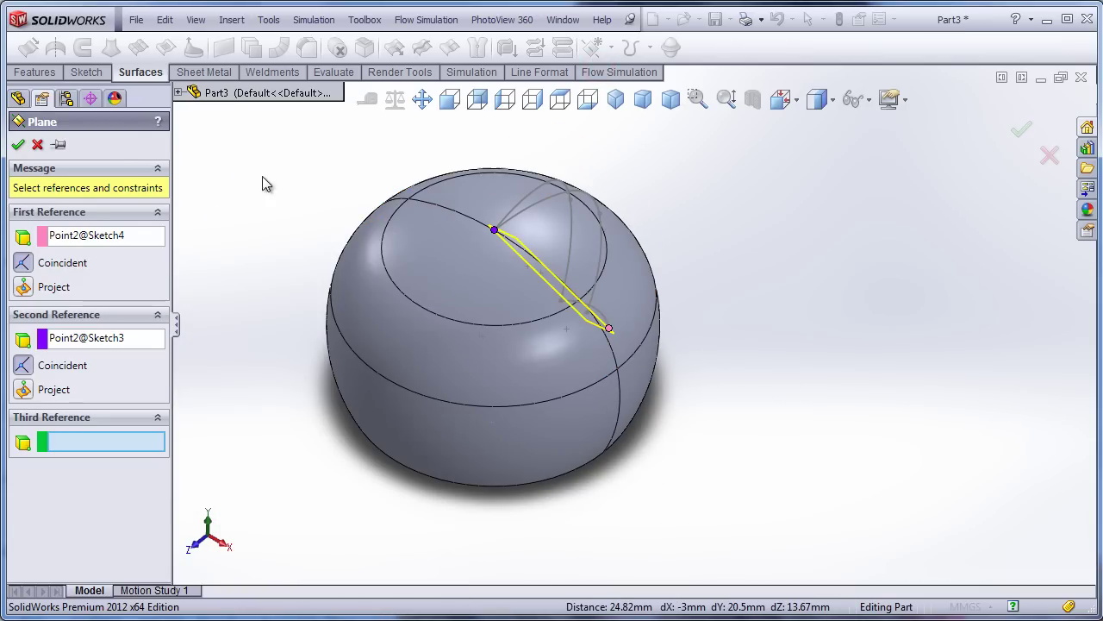
pyautogui.click(178, 92)
pyautogui.click(244, 170)
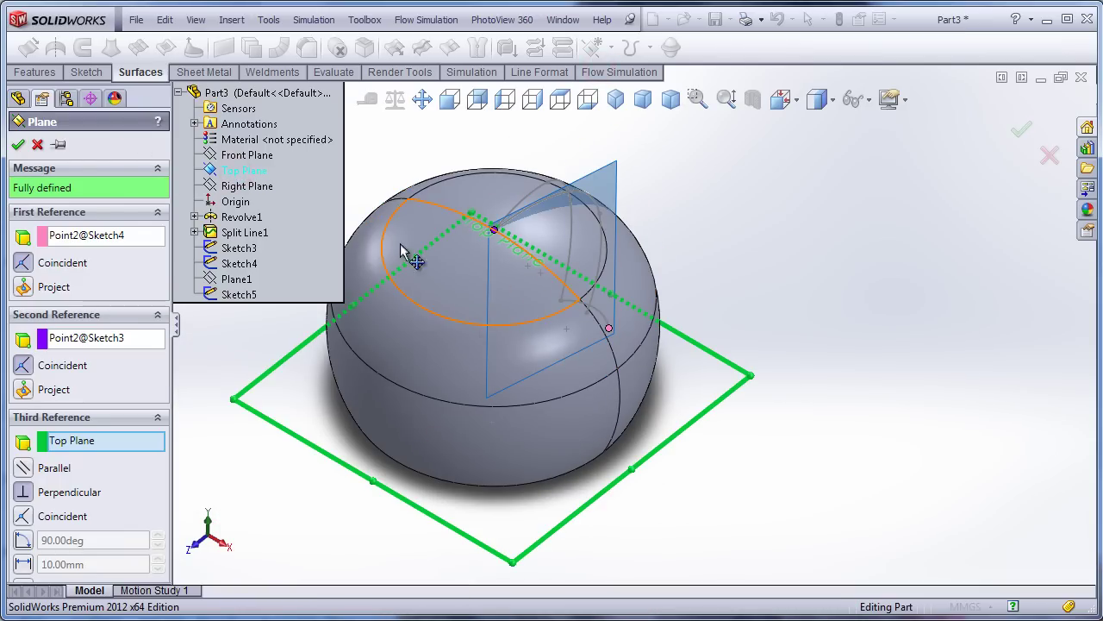
pyautogui.click(115, 124)
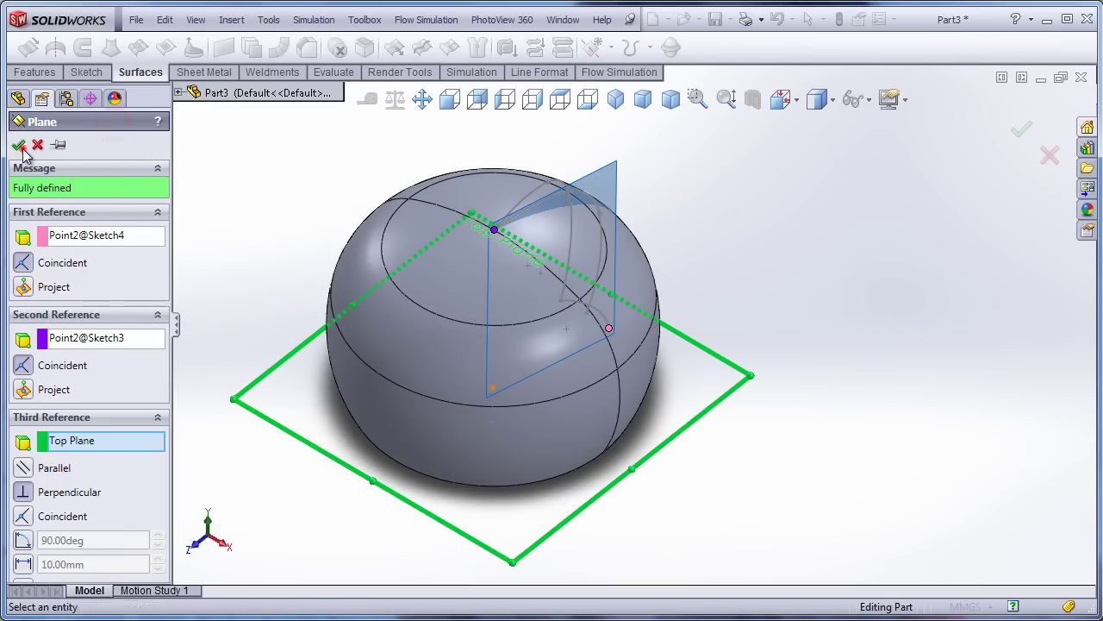
pyautogui.click(19, 146)
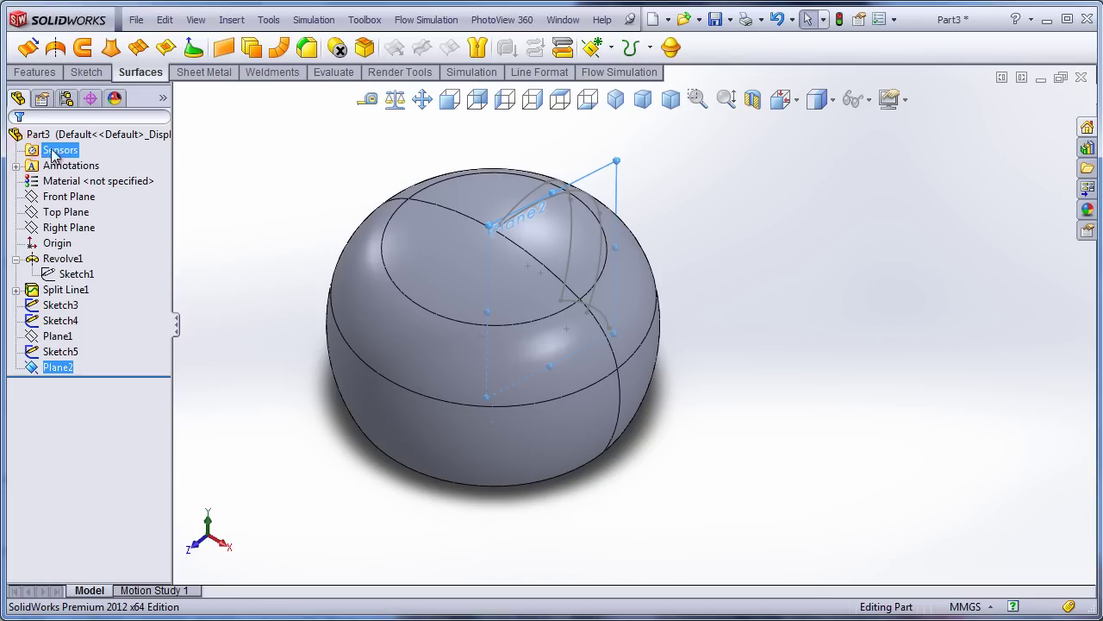
pyautogui.click(602, 191)
# Start Sketch6 on Plane2 and pick sphere faces for intersection curves
pyautogui.click(672, 132)
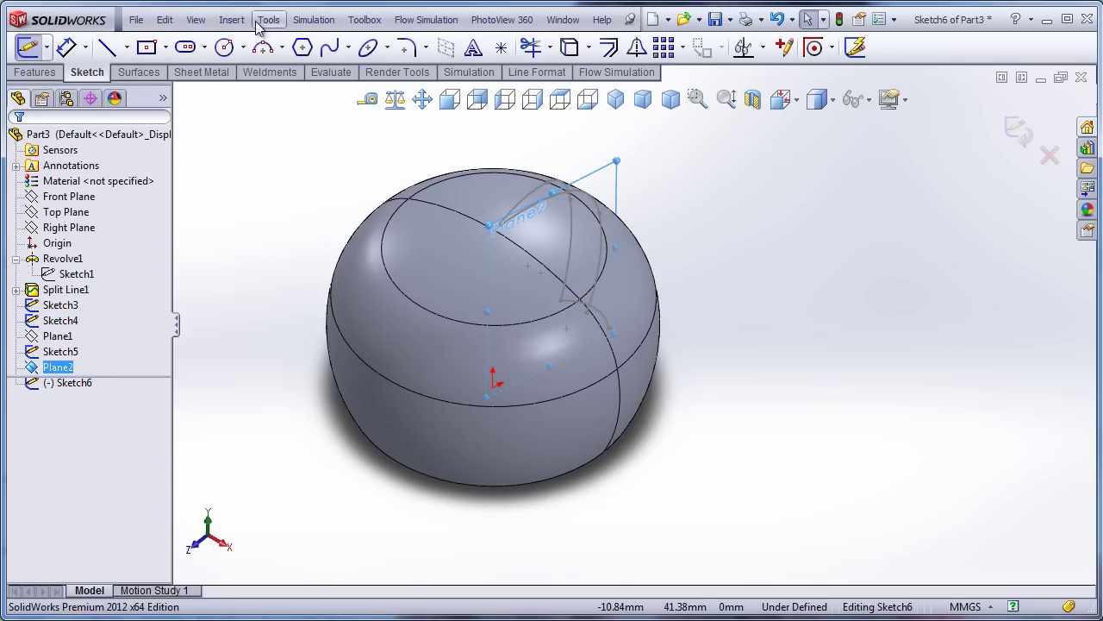
pyautogui.click(263, 21)
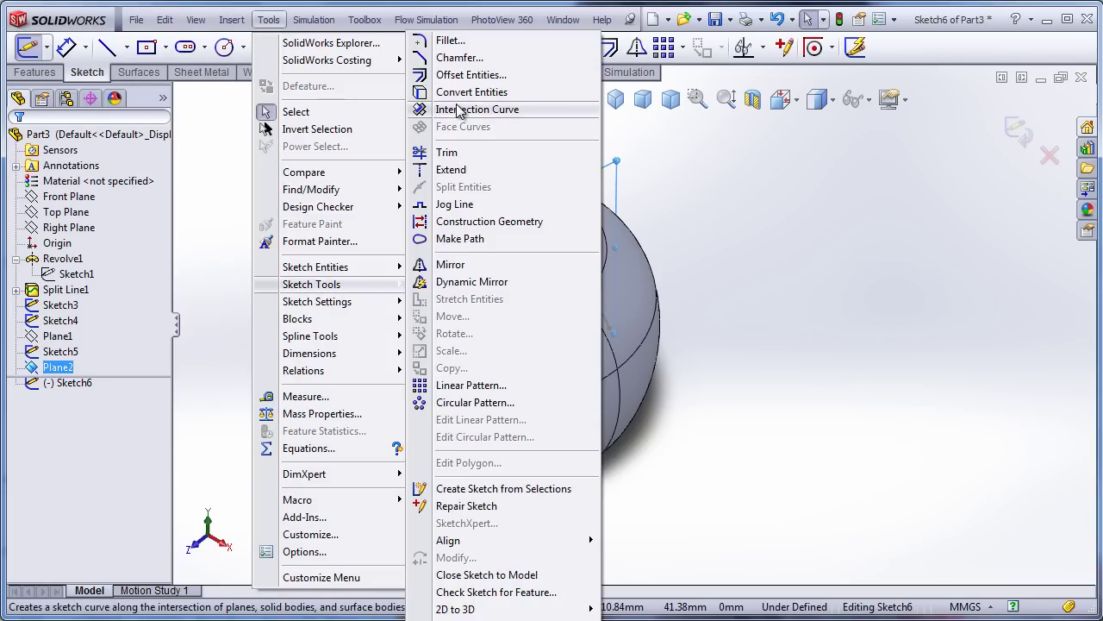
pyautogui.click(460, 109)
pyautogui.scroll(-3, 603, 242)
pyautogui.click(537, 230)
pyautogui.click(471, 239)
pyautogui.scroll(3, 594, 345)
# Confirm the intersection curves, exit Sketch6, and return to isometric view
pyautogui.moveTo(594, 374); pyautogui.dragTo(532, 317, button='middle')
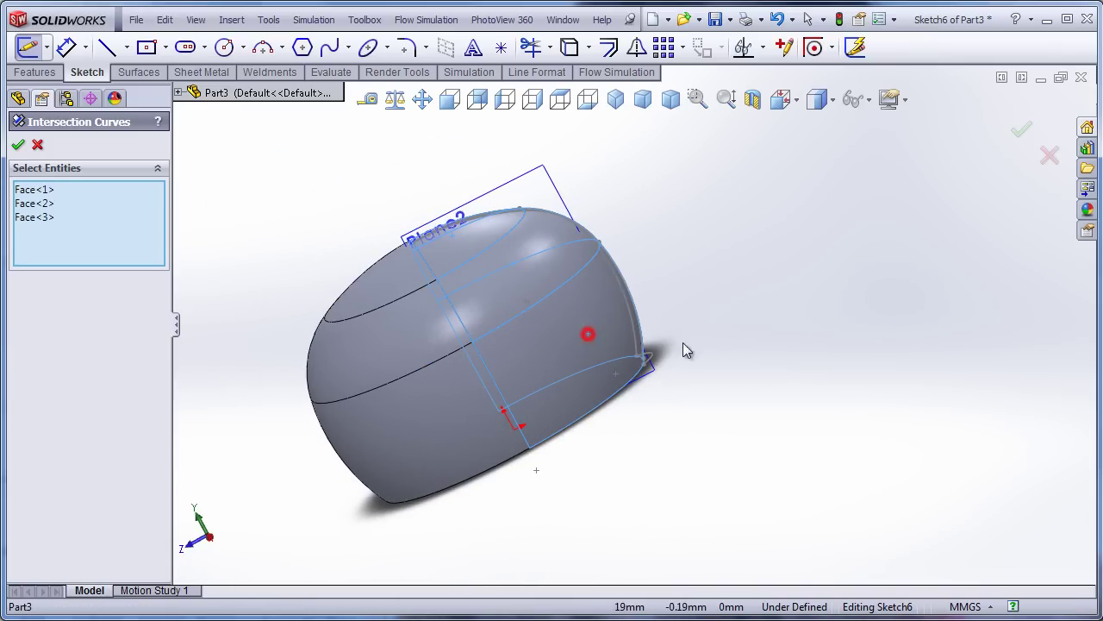
pyautogui.click(18, 145)
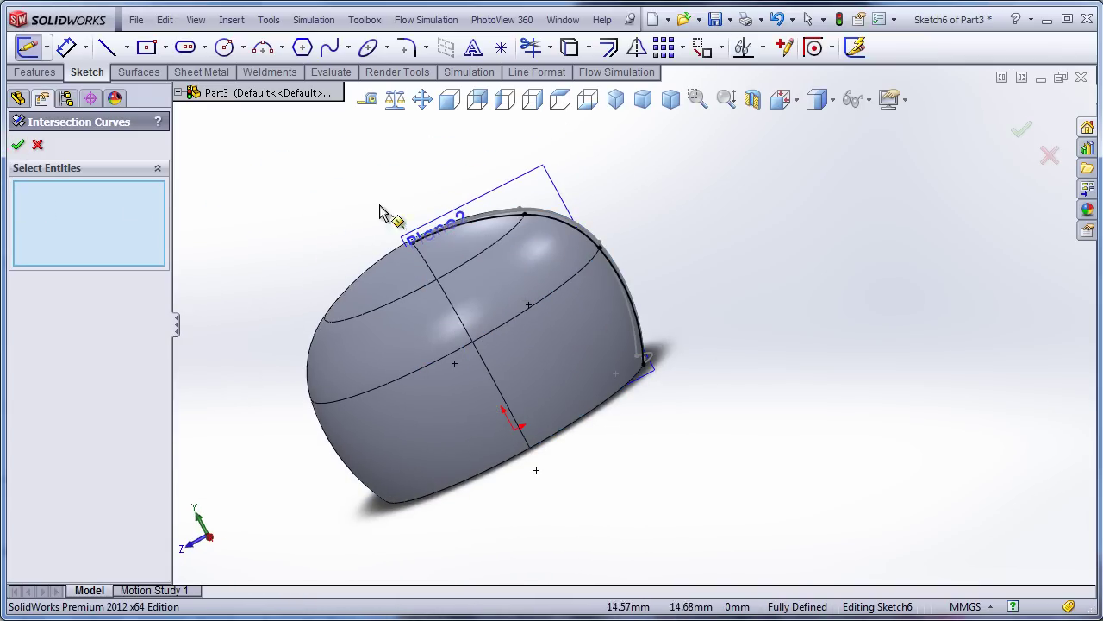
pyautogui.click(28, 151)
pyautogui.click(733, 227)
pyautogui.click(1017, 129)
pyautogui.click(868, 240)
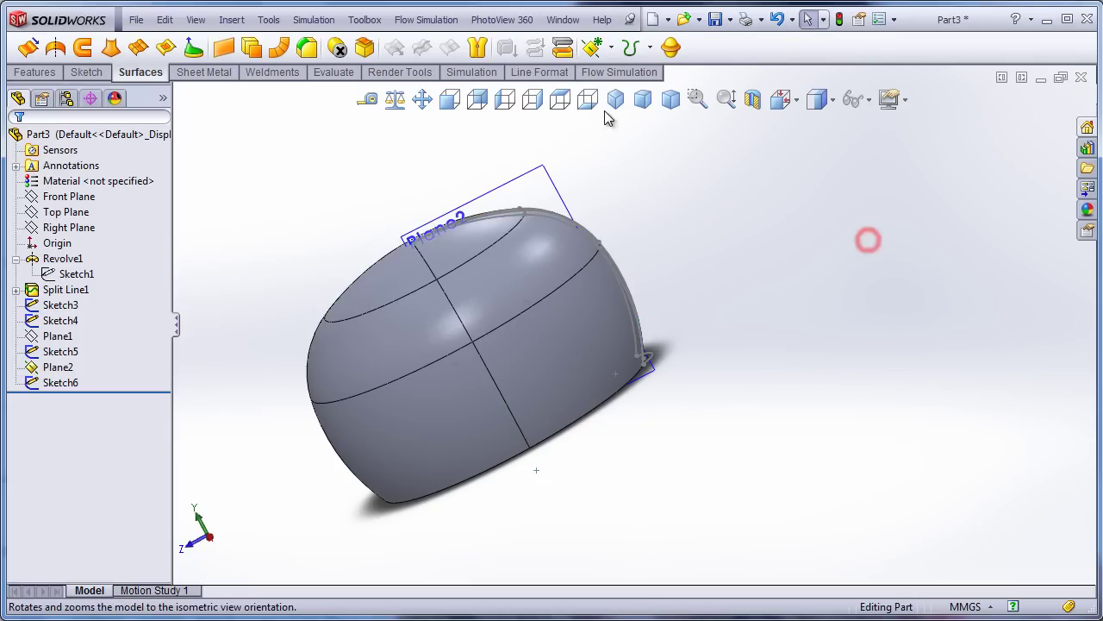
pyautogui.click(616, 99)
# Sketch a single point at the top of the part (0, 20.50) on the Right Plane as Sketch7
pyautogui.click(733, 210)
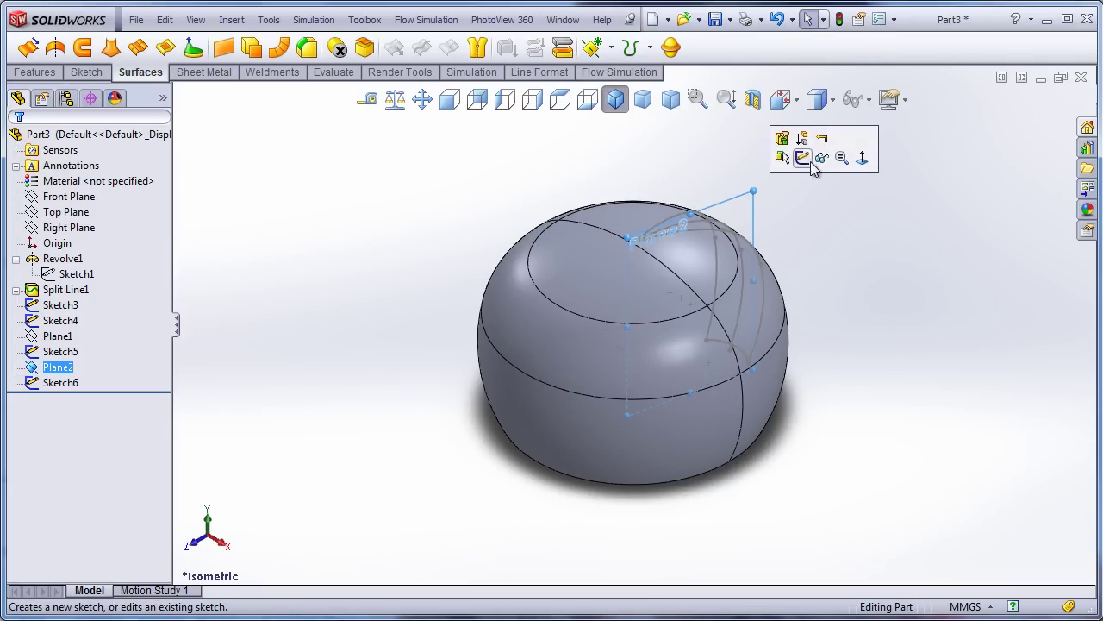
pyautogui.click(827, 162)
pyautogui.moveTo(837, 261)
pyautogui.mouseDown(button='middle')
pyautogui.moveTo(782, 299)
pyautogui.moveTo(878, 340)
pyautogui.mouseUp(button='middle')
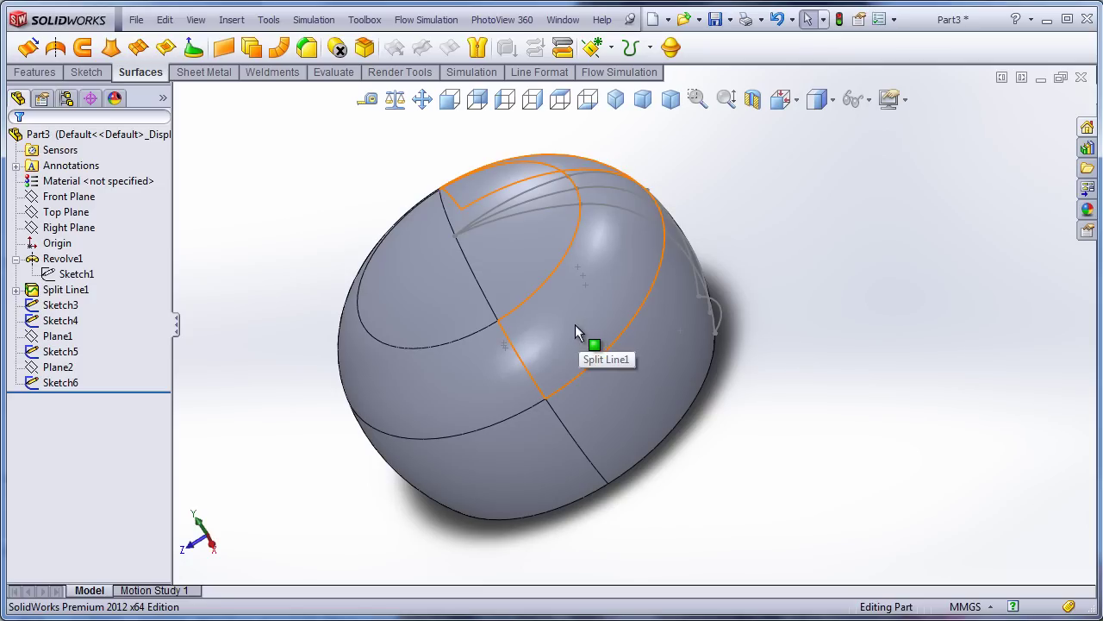
pyautogui.click(83, 228)
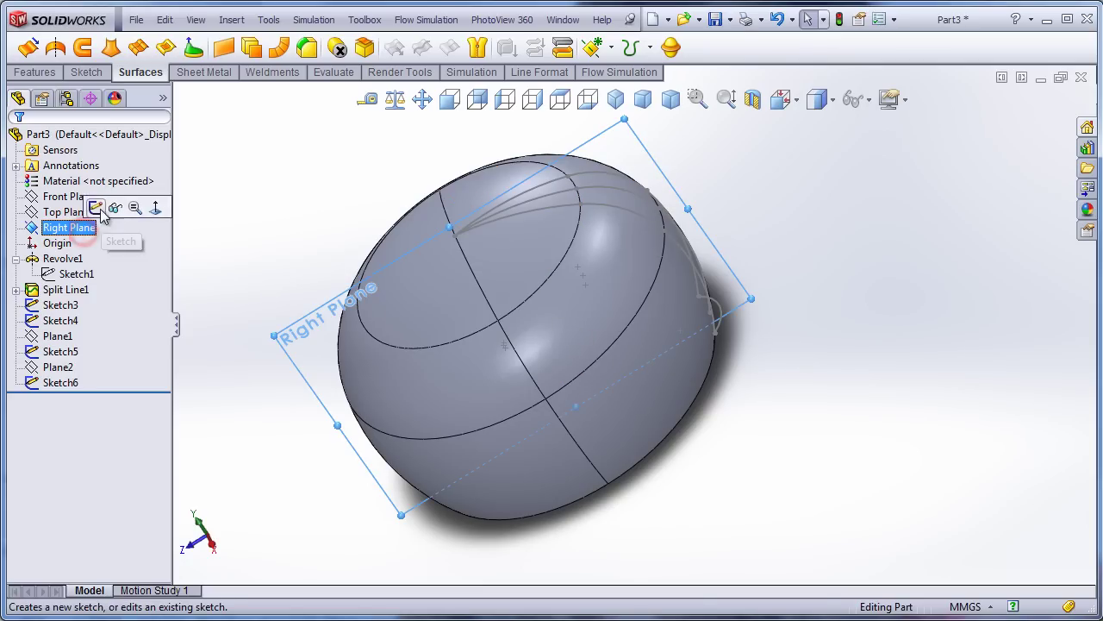
pyautogui.click(136, 207)
pyautogui.click(500, 47)
pyautogui.scroll(-3, 405, 276)
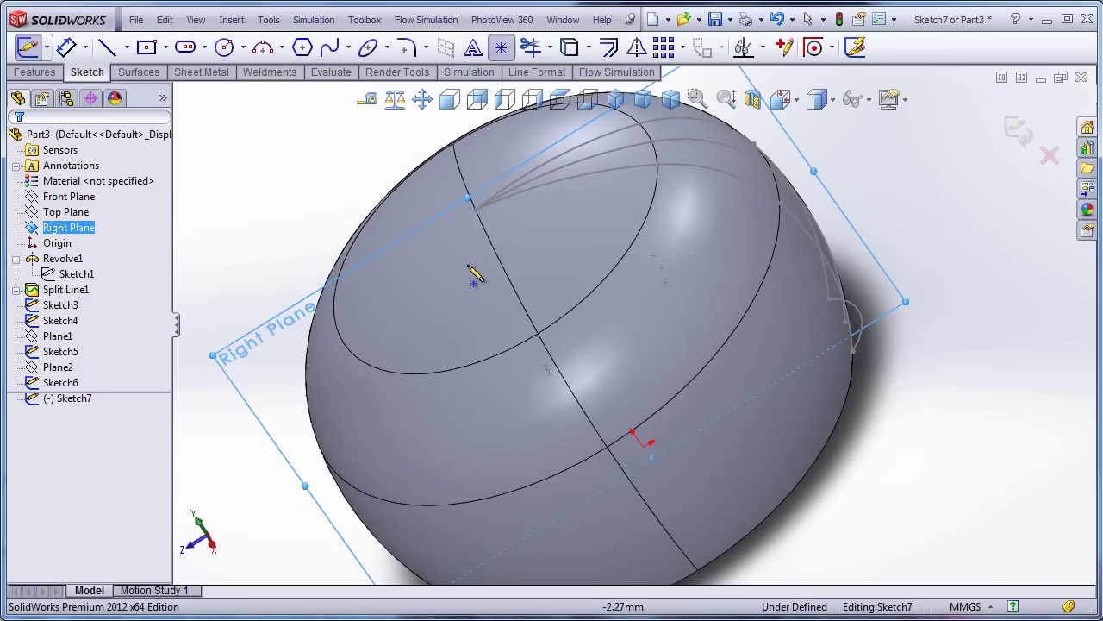
pyautogui.click(475, 209)
pyautogui.scroll(1, 487, 306)
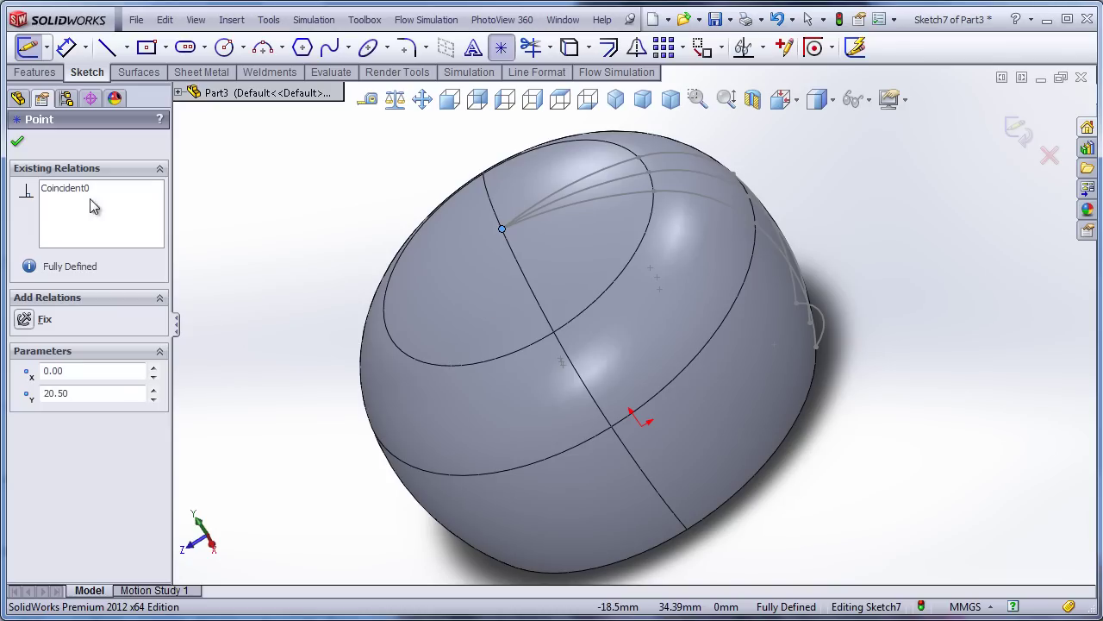
pyautogui.click(17, 142)
pyautogui.click(1017, 129)
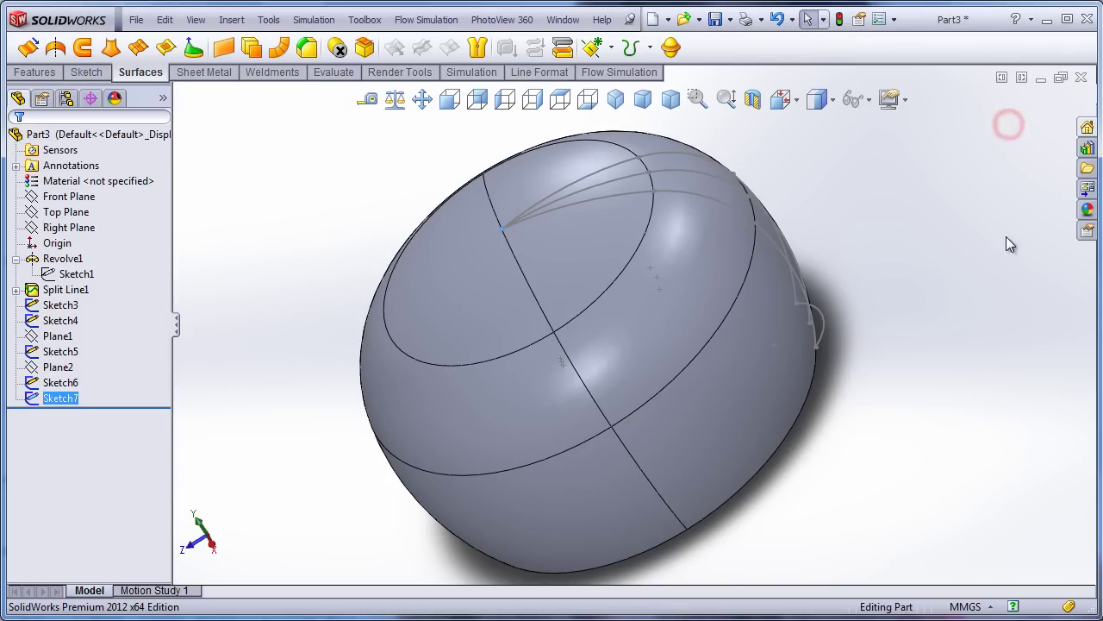
# Reorient the view and start a lofted surface
pyautogui.moveTo(974, 293); pyautogui.dragTo(985, 293, button='middle')
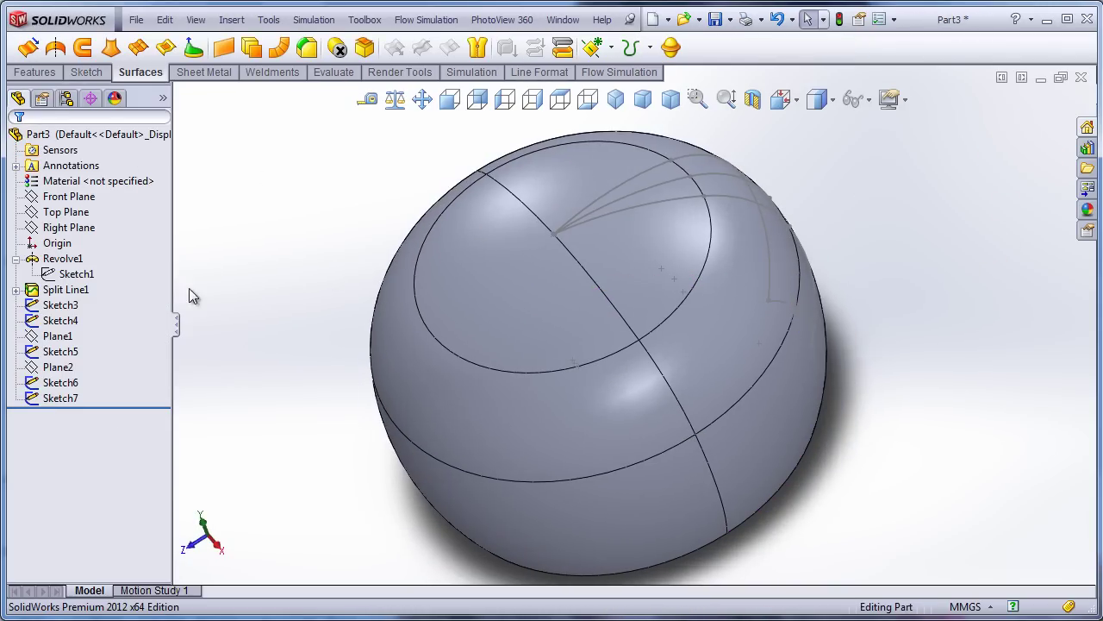
pyautogui.keyDown('ctrl'); pyautogui.click(65, 309); pyautogui.keyUp('ctrl')
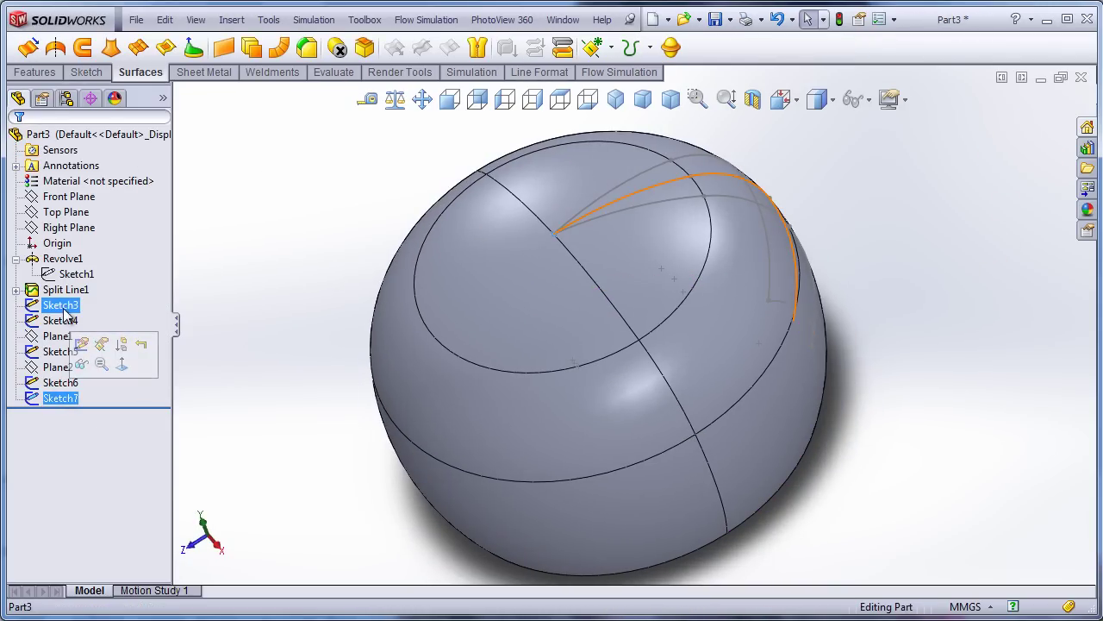
pyautogui.click(333, 216)
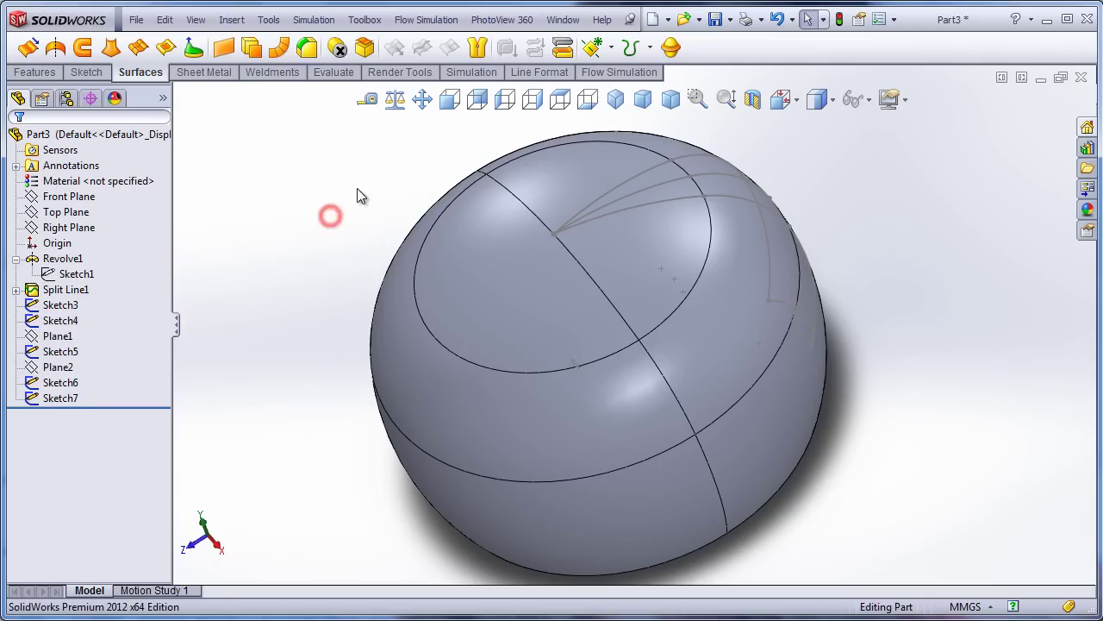
pyautogui.click(112, 50)
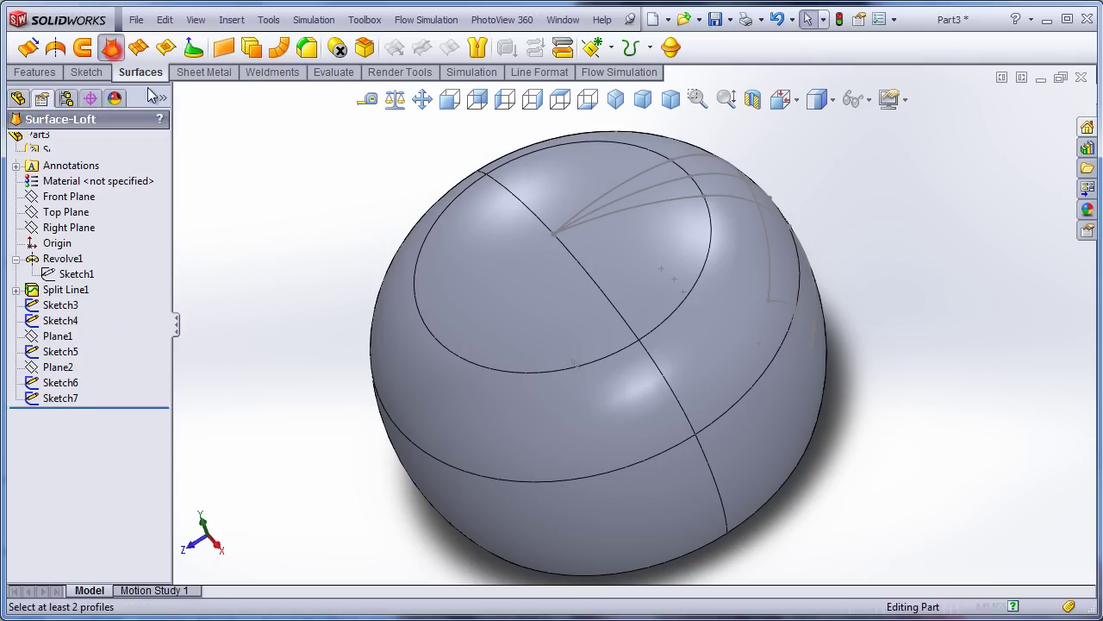
# Set Sketch4 and the Sketch7 point as loft profiles, removing the mistakenly added Sketch3
pyautogui.click(808, 323)
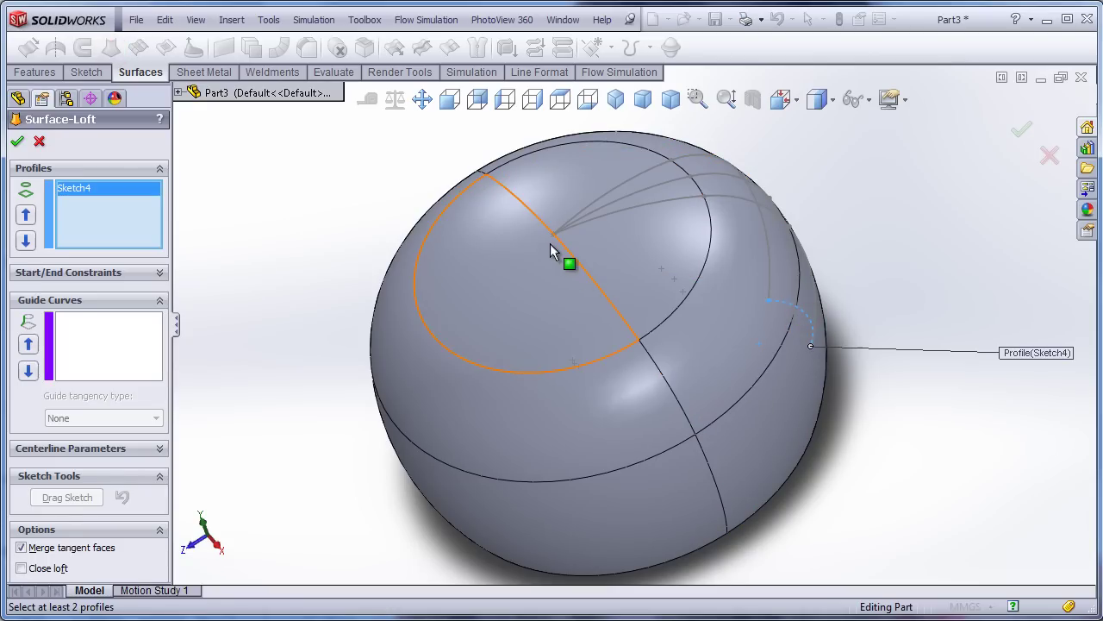
pyautogui.click(598, 353)
pyautogui.moveTo(599, 350)
pyautogui.mouseDown(button='middle')
pyautogui.moveTo(585, 372)
pyautogui.moveTo(573, 369)
pyautogui.mouseUp(button='middle')
pyautogui.click(74, 204)
pyautogui.press('Delete')
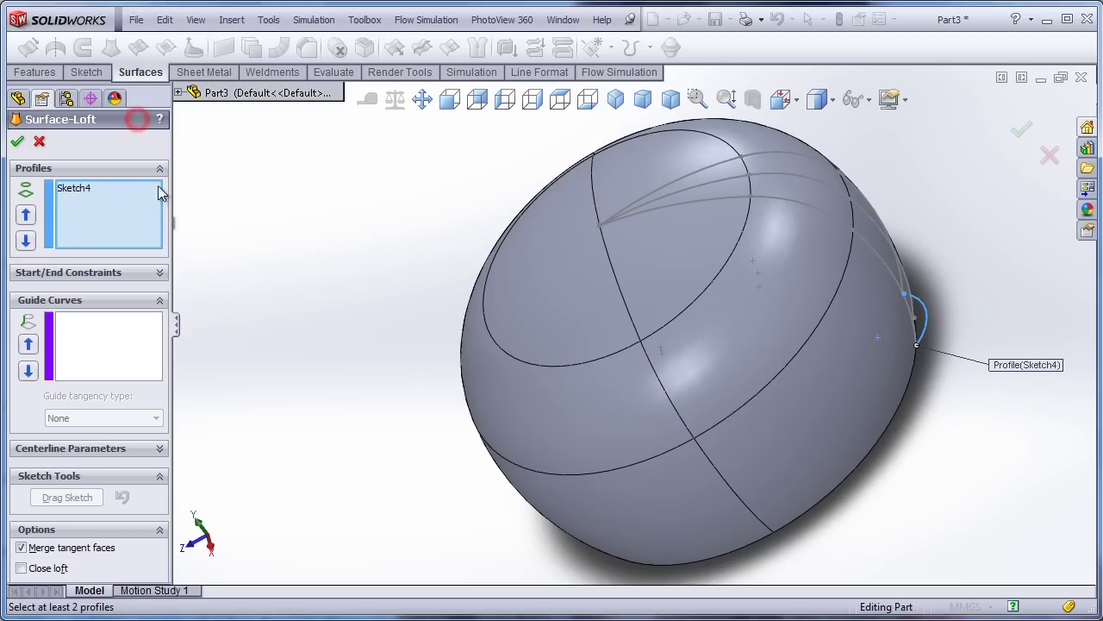
pyautogui.click(133, 126)
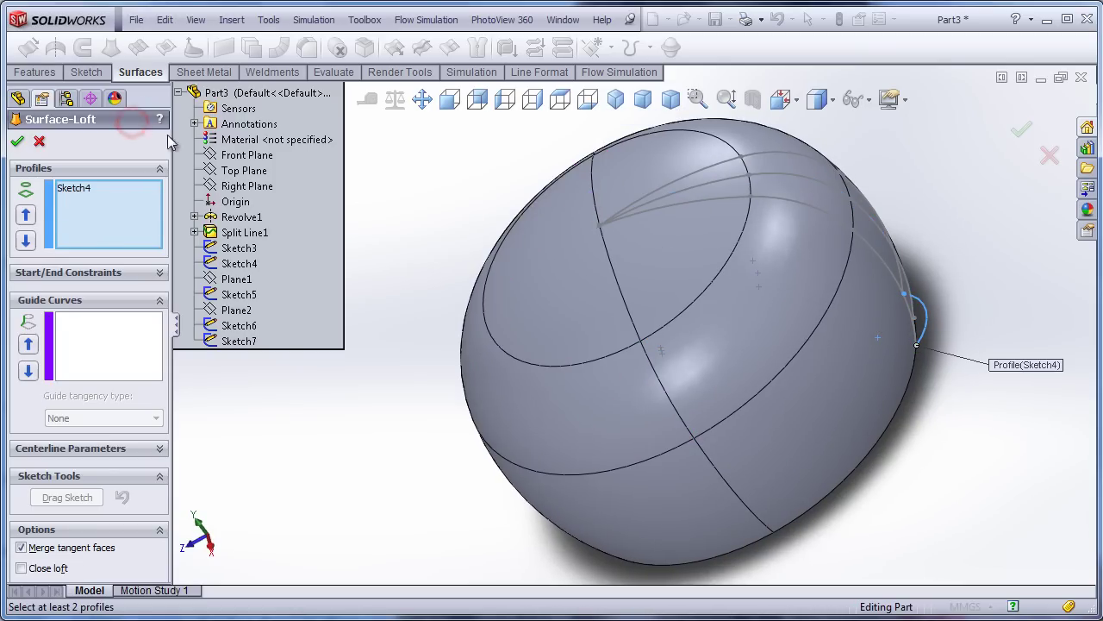
pyautogui.click(239, 340)
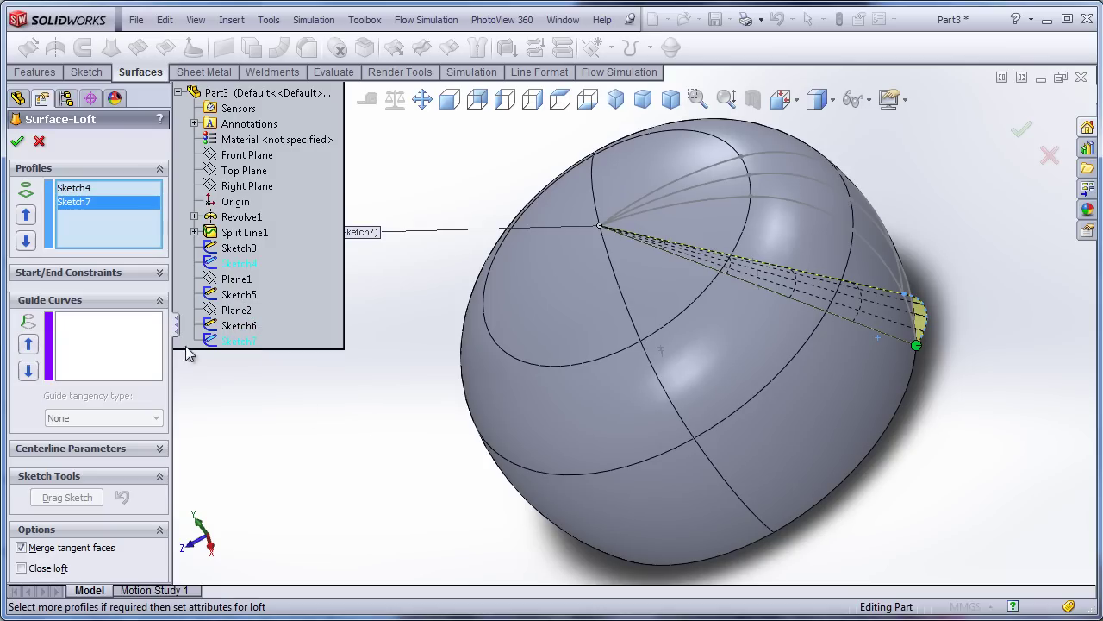
pyautogui.moveTo(345, 428)
pyautogui.mouseDown(button='middle')
pyautogui.moveTo(421, 353)
pyautogui.moveTo(800, 119)
pyautogui.mouseUp(button='middle')
# Switch to hidden-lines-removed display and add Sketch3, Sketch6 and Sketch5 as guide curves
pyautogui.click(816, 99)
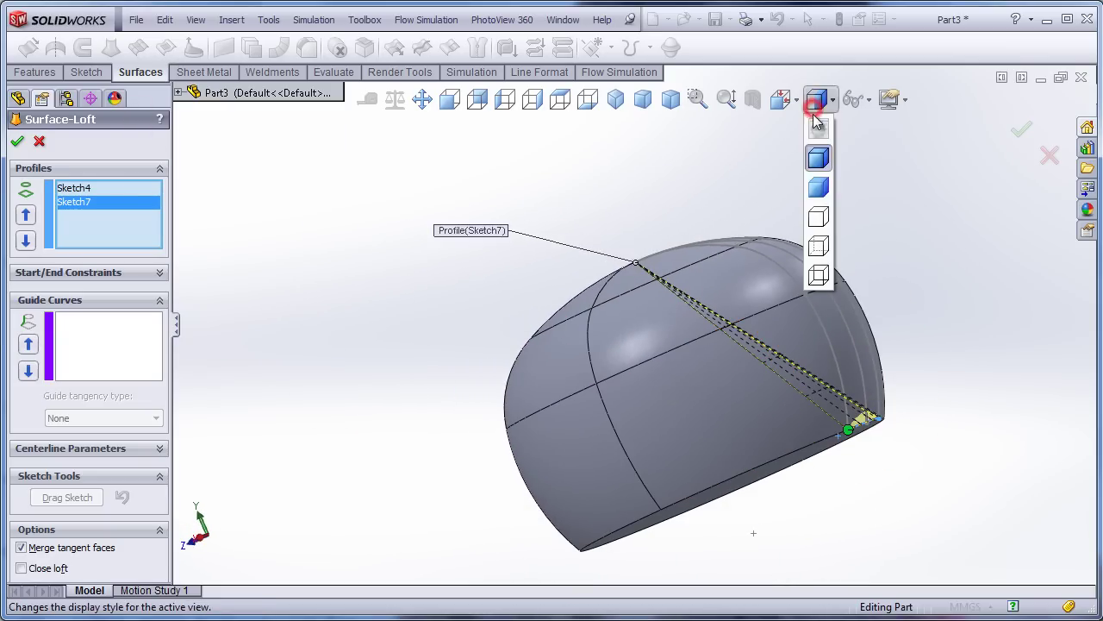
pyautogui.click(818, 218)
pyautogui.moveTo(902, 369)
pyautogui.mouseDown(button='middle')
pyautogui.moveTo(972, 460)
pyautogui.moveTo(899, 468)
pyautogui.mouseUp(button='middle')
pyautogui.scroll(-2, 898, 468)
pyautogui.click(74, 329)
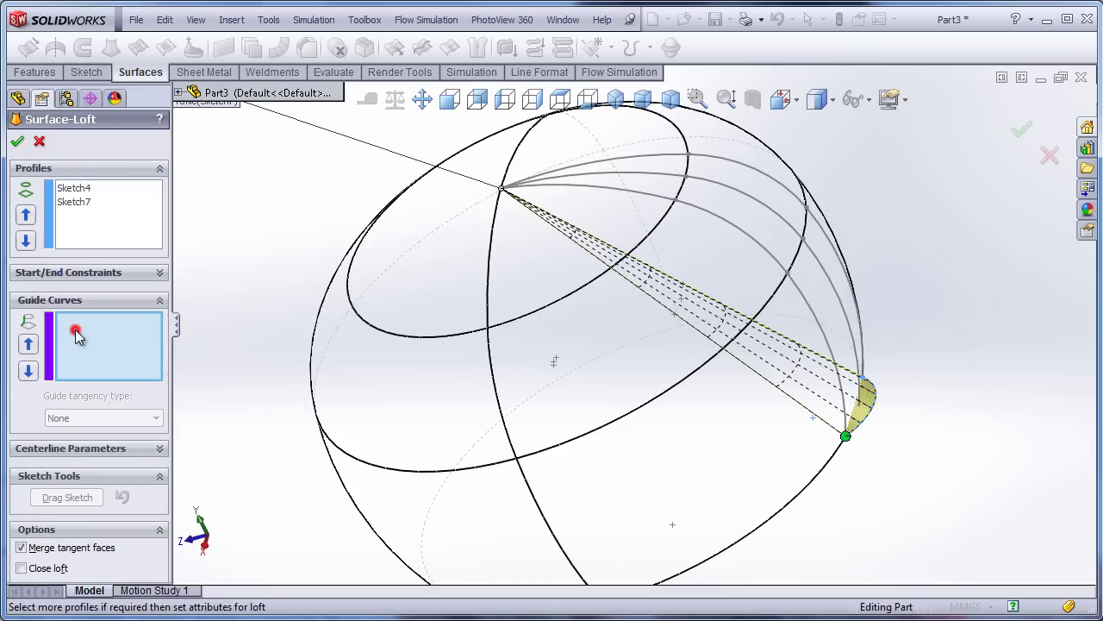
pyautogui.scroll(1, 713, 303)
pyautogui.click(754, 239)
pyautogui.moveTo(841, 372)
pyautogui.mouseDown(button='middle')
pyautogui.moveTo(800, 370)
pyautogui.moveTo(775, 385)
pyautogui.moveTo(862, 353)
pyautogui.moveTo(756, 397)
pyautogui.mouseUp(button='middle')
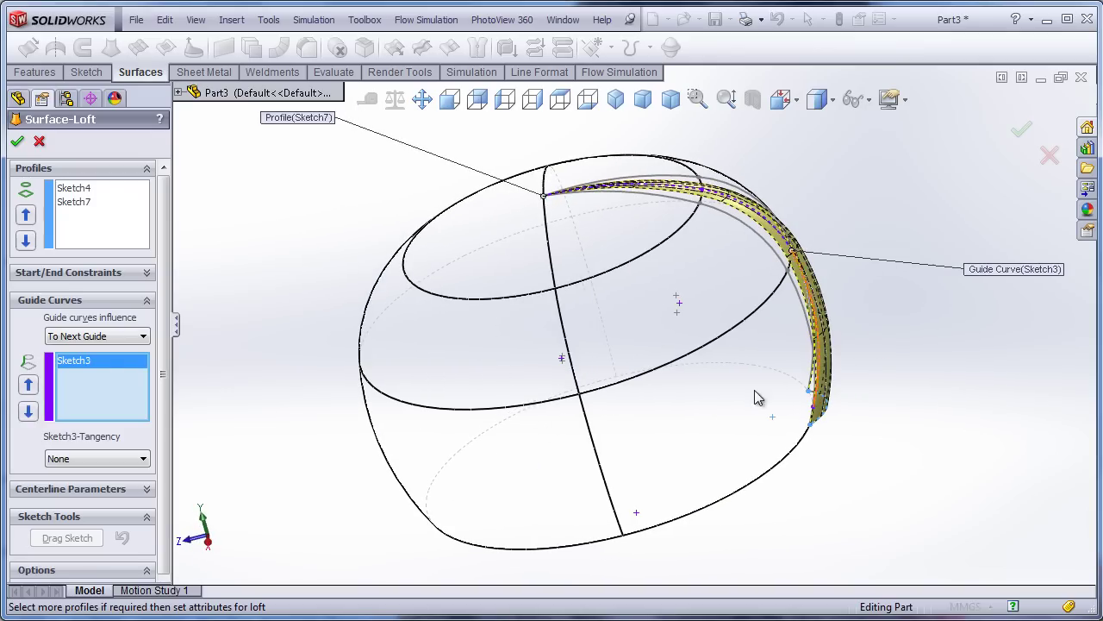
pyautogui.moveTo(388, 384)
pyautogui.mouseDown(button='middle')
pyautogui.moveTo(463, 377)
pyautogui.moveTo(633, 320)
pyautogui.mouseUp(button='middle')
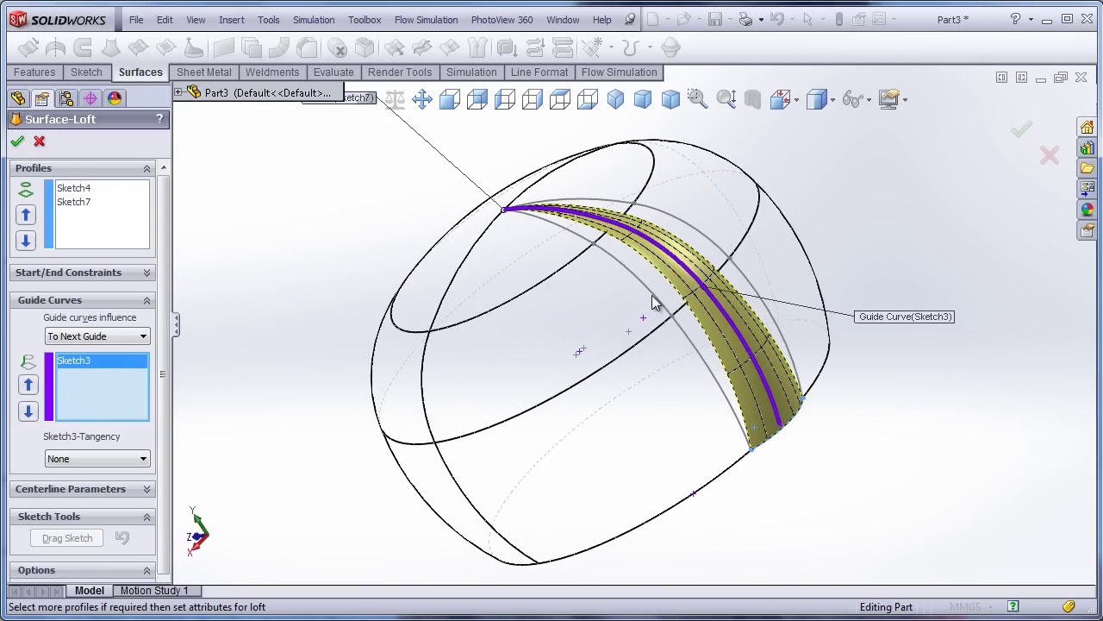
pyautogui.click(654, 297)
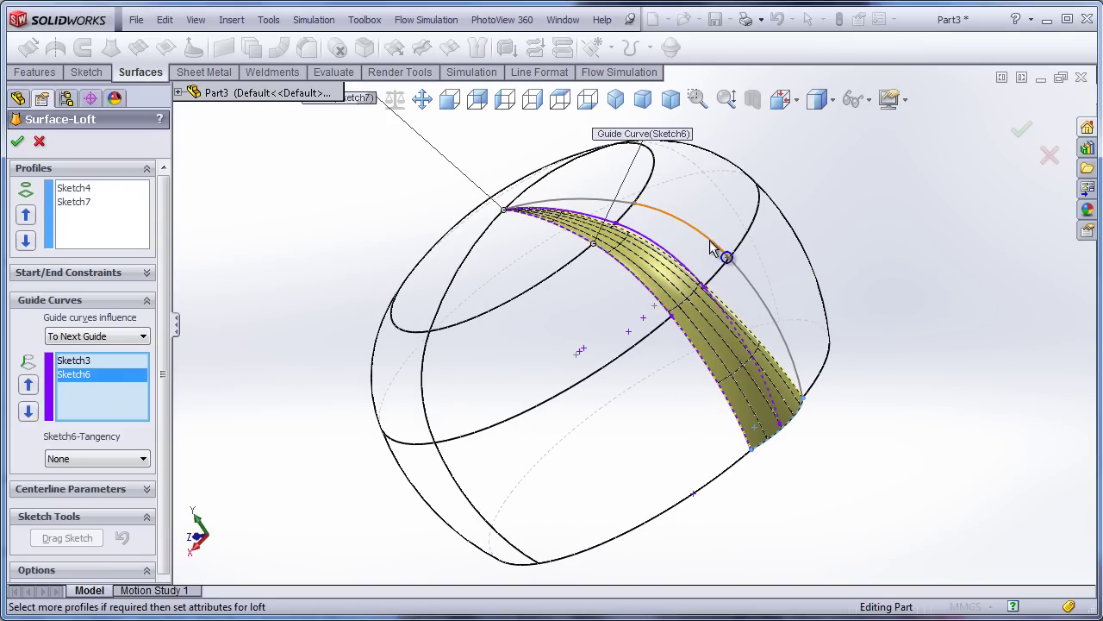
pyautogui.click(712, 248)
pyautogui.moveTo(706, 323)
pyautogui.mouseDown(button='middle')
pyautogui.moveTo(640, 308)
pyautogui.moveTo(581, 324)
pyautogui.moveTo(750, 380)
pyautogui.mouseUp(button='middle')
# Accept the loft, restore shaded-with-edges display and hide the solid body, leaving only the rib
pyautogui.click(24, 143)
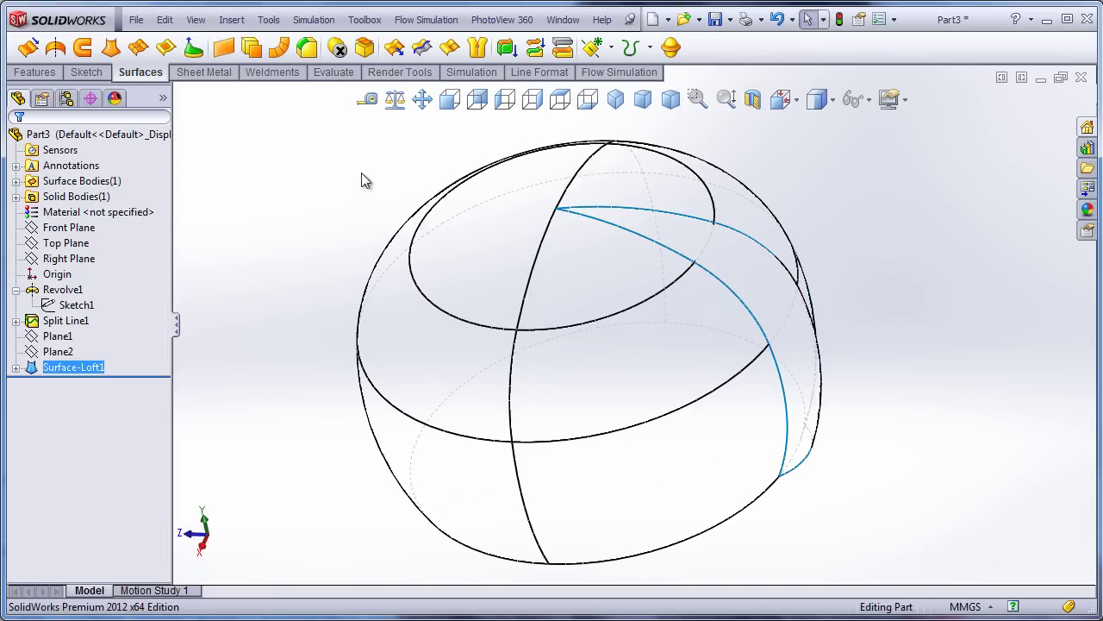
pyautogui.click(814, 99)
pyautogui.click(817, 157)
pyautogui.moveTo(891, 340)
pyautogui.mouseDown(button='middle')
pyautogui.moveTo(845, 283)
pyautogui.moveTo(617, 293)
pyautogui.mouseUp(button='middle')
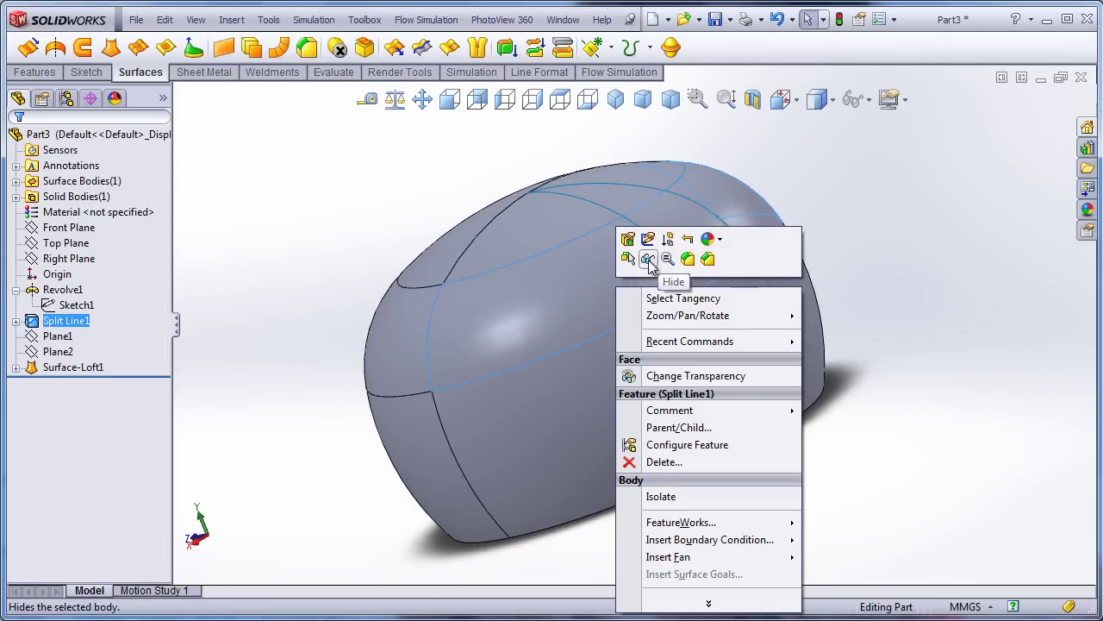
pyautogui.click(646, 255)
pyautogui.moveTo(387, 295); pyautogui.dragTo(513, 328, button='middle')
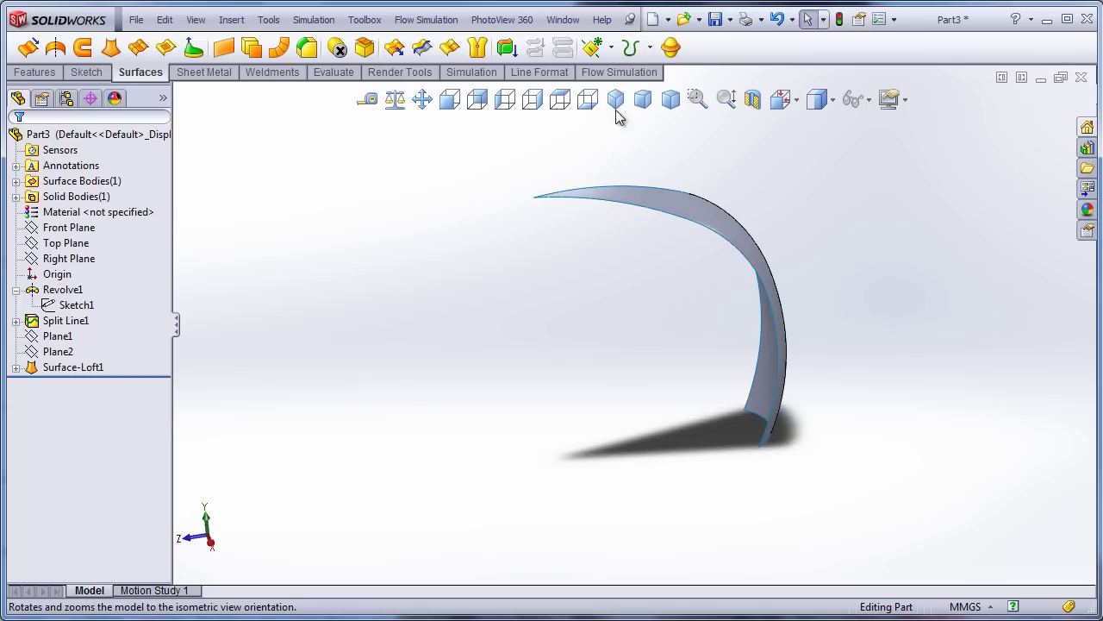
pyautogui.click(615, 99)
# Create Axis1 at the intersection of the Front and Right planes
pyautogui.click(69, 227)
pyautogui.keyDown('ctrl'); pyautogui.click(69, 259); pyautogui.keyUp('ctrl')
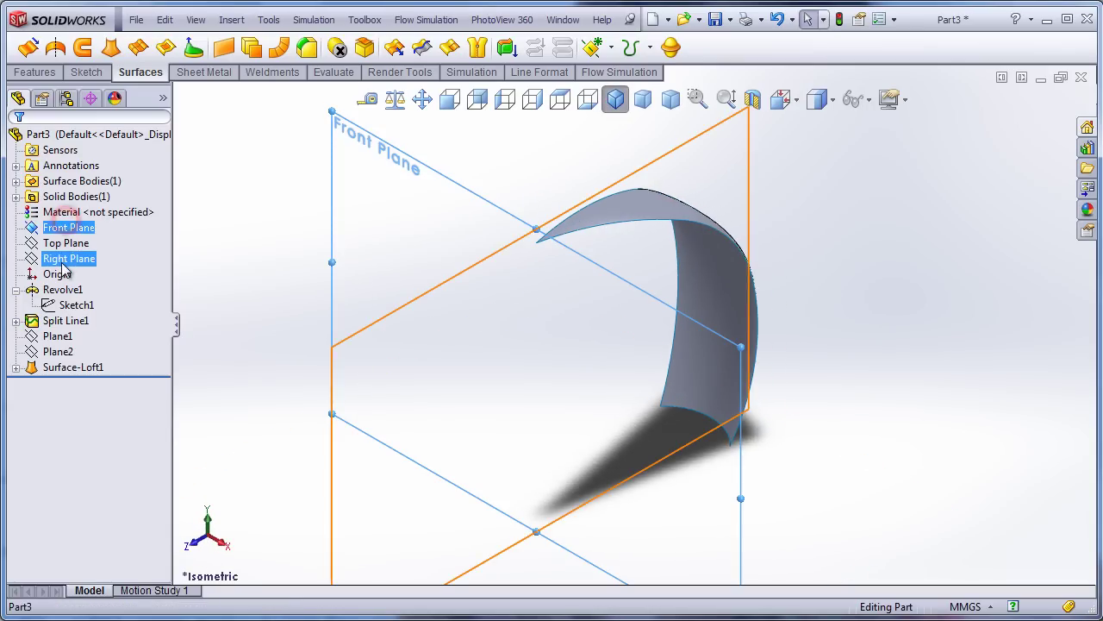
pyautogui.click(593, 48)
pyautogui.click(604, 89)
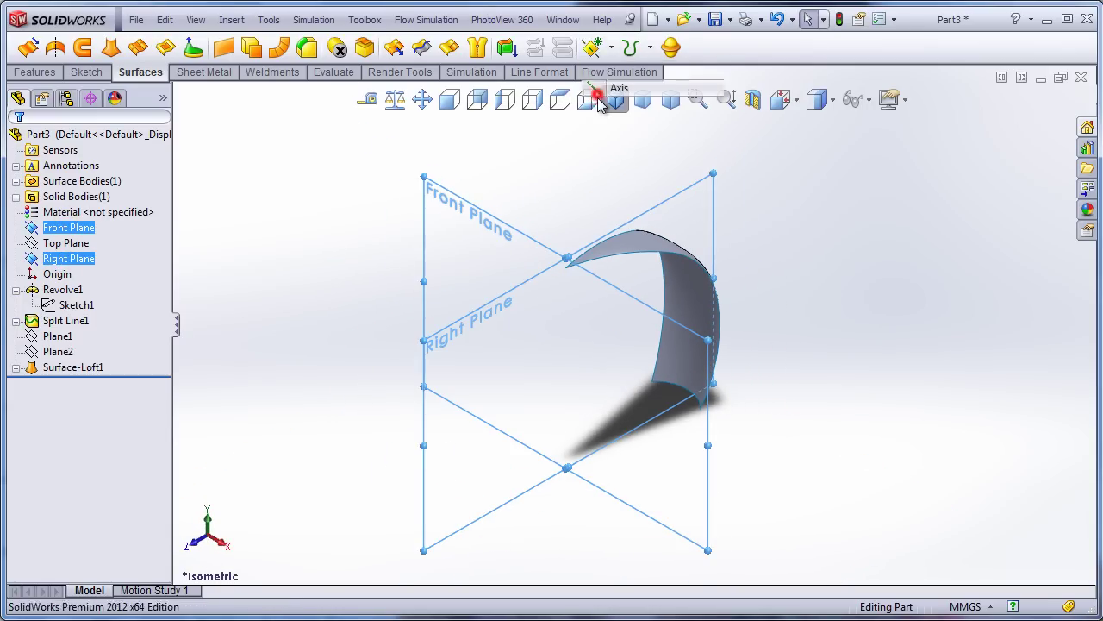
pyautogui.click(17, 142)
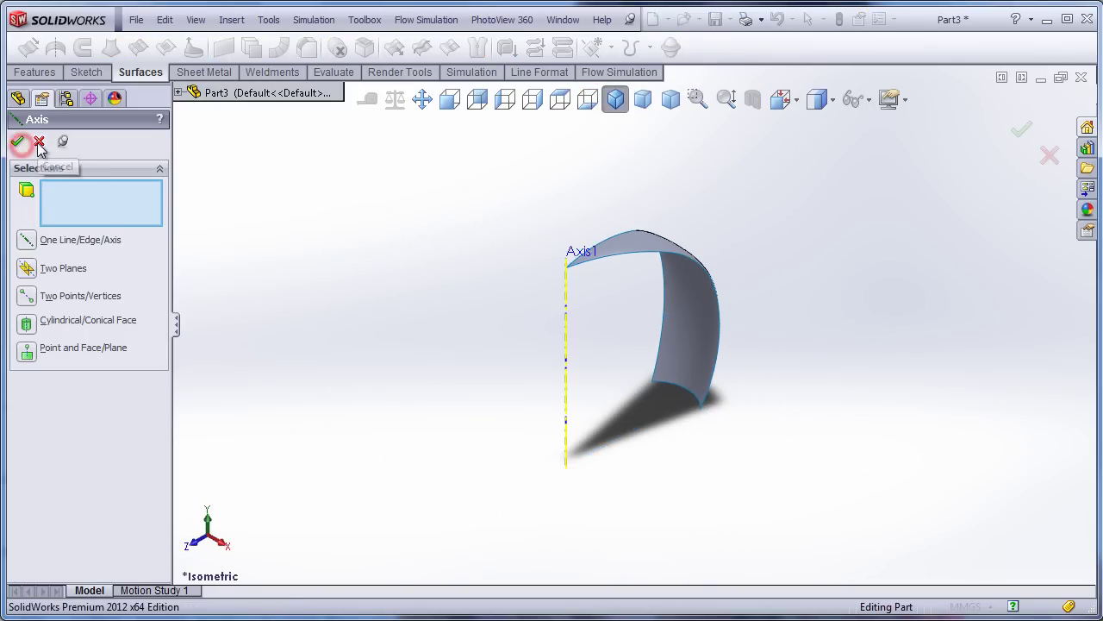
pyautogui.click(372, 239)
pyautogui.click(583, 347)
pyautogui.click(35, 72)
# Circular-pattern the Surface-Loft1 body around Axis1, 15 instances over 360°
pyautogui.click(393, 49)
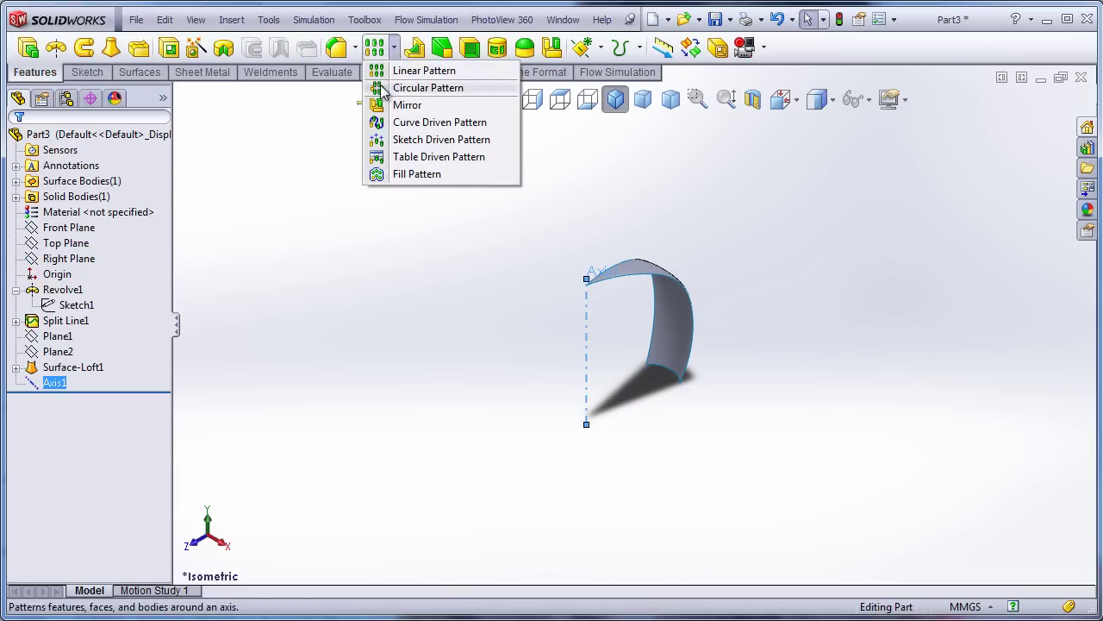
pyautogui.click(379, 86)
pyautogui.click(68, 327)
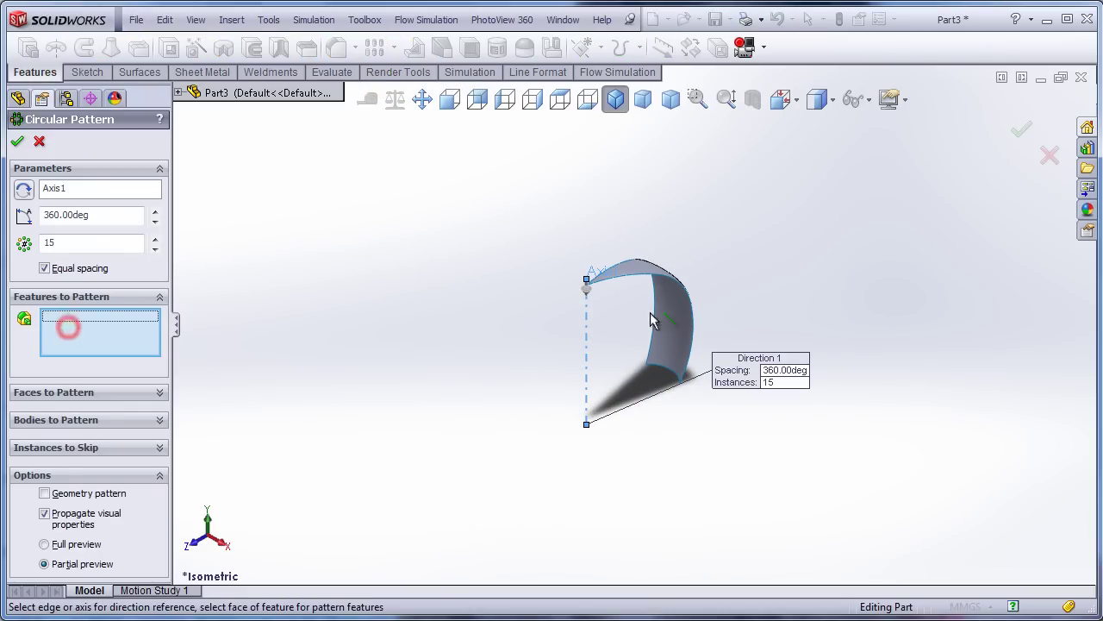
pyautogui.click(62, 420)
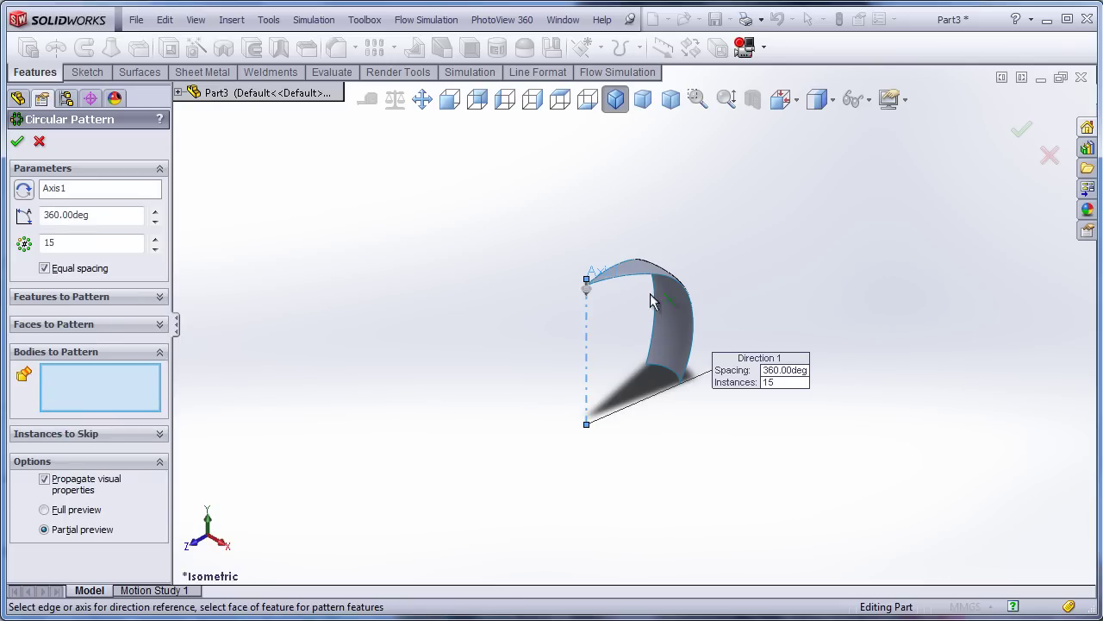
pyautogui.click(679, 318)
pyautogui.moveTo(660, 438)
pyautogui.mouseDown(button='middle')
pyautogui.moveTo(649, 409)
pyautogui.moveTo(579, 352)
pyautogui.mouseUp(button='middle')
pyautogui.scroll(-5, 648, 407)
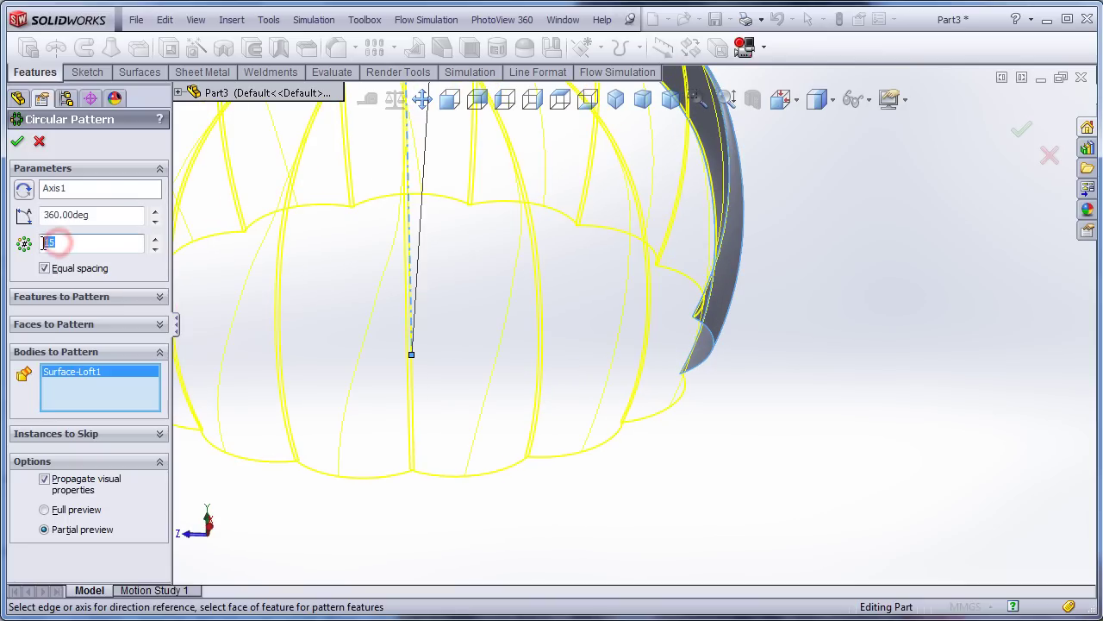
pyautogui.click(17, 141)
# Hide Axis1 and zoom to fit the whole ribbed dome
pyautogui.moveTo(844, 359); pyautogui.dragTo(665, 194, button='middle')
pyautogui.click(615, 99)
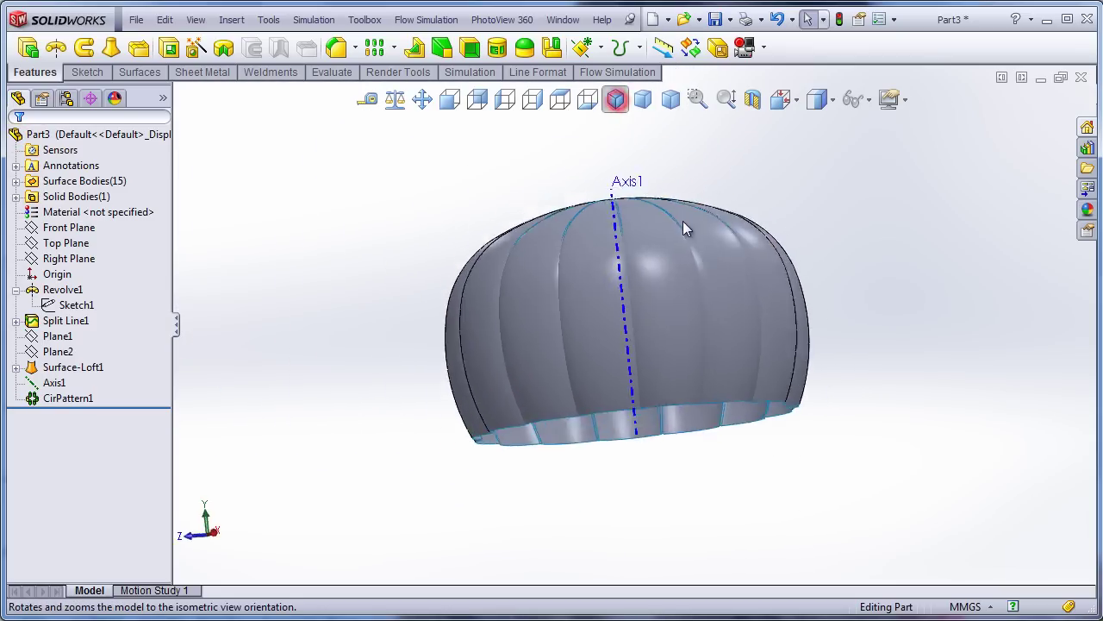
pyautogui.click(646, 240)
pyautogui.click(708, 182)
pyautogui.moveTo(818, 480); pyautogui.dragTo(801, 256, button='middle')
pyautogui.scroll(-3, 584, 461)
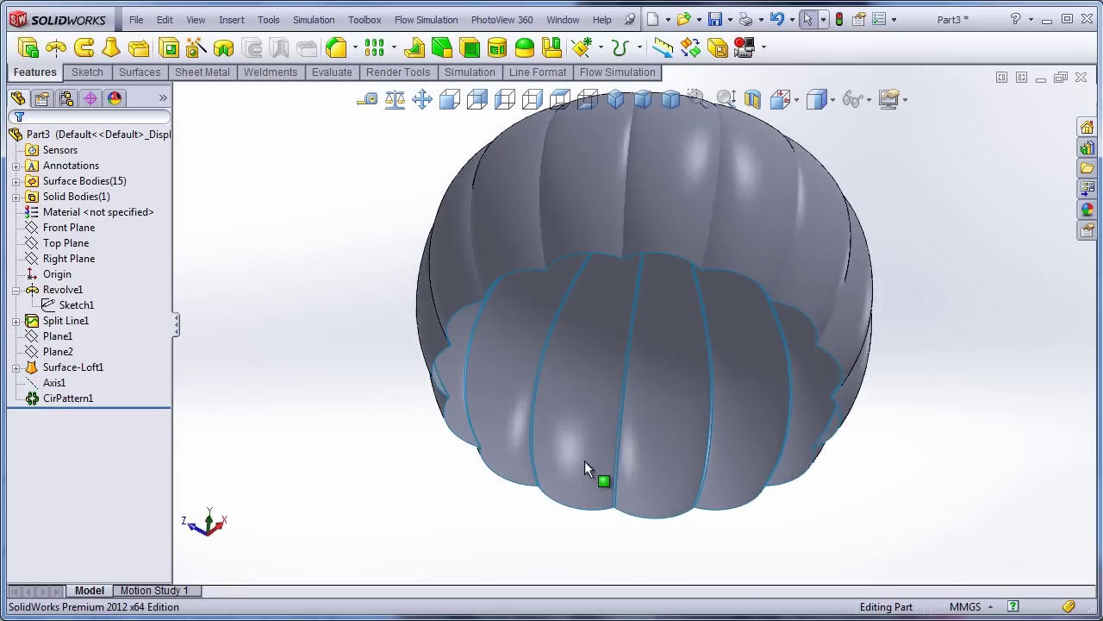
pyautogui.scroll(-5, 538, 438)
pyautogui.scroll(-3, 534, 476)
pyautogui.scroll(-3, 530, 448)
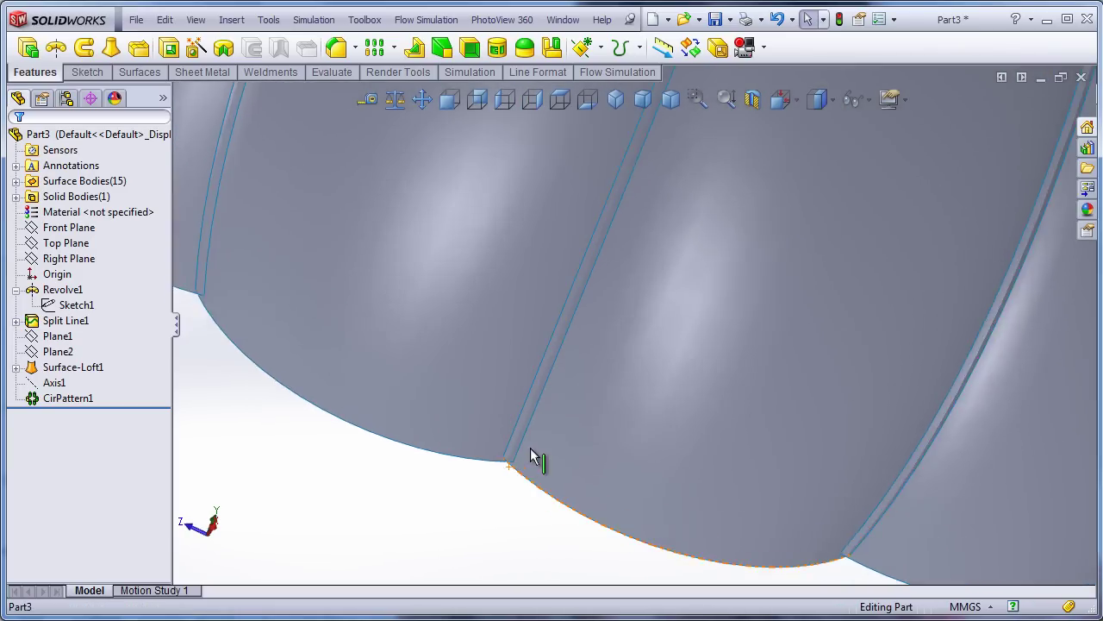
pyautogui.scroll(-2, 515, 426)
pyautogui.scroll(3, 500, 465)
pyautogui.press('f')
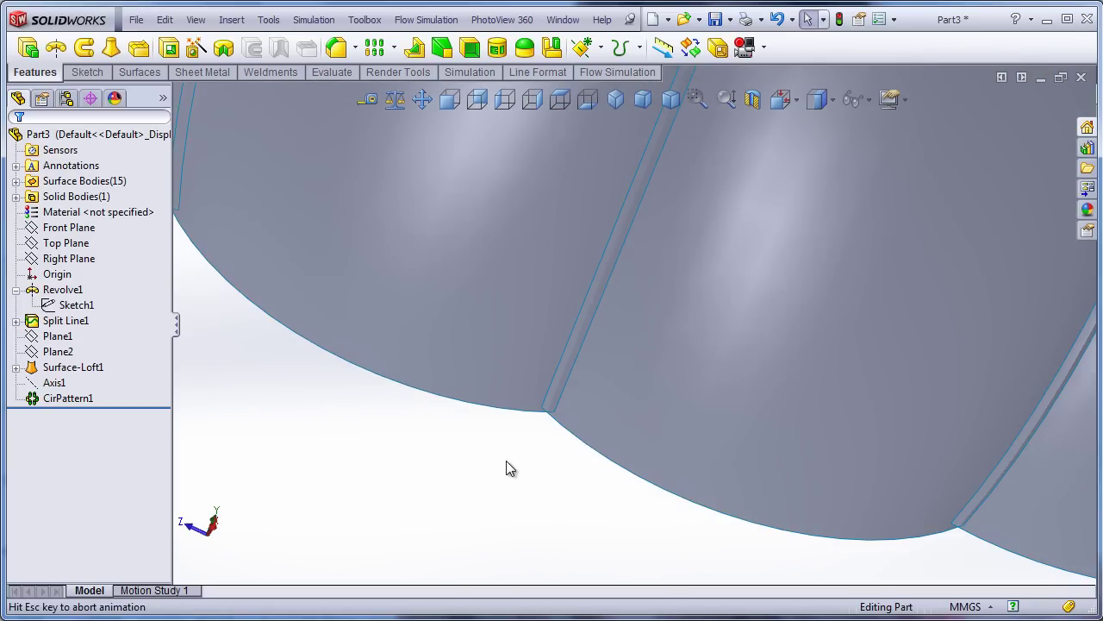
pyautogui.click(145, 73)
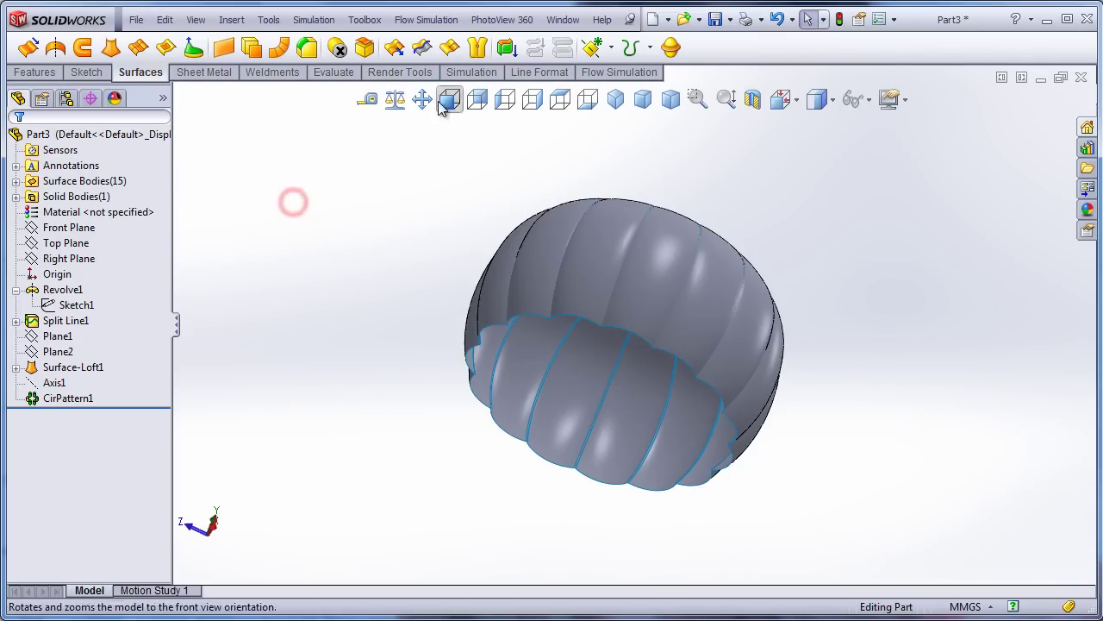
# Start a mutual Trim Surface with all the patterned rib surfaces box-selected
pyautogui.click(422, 48)
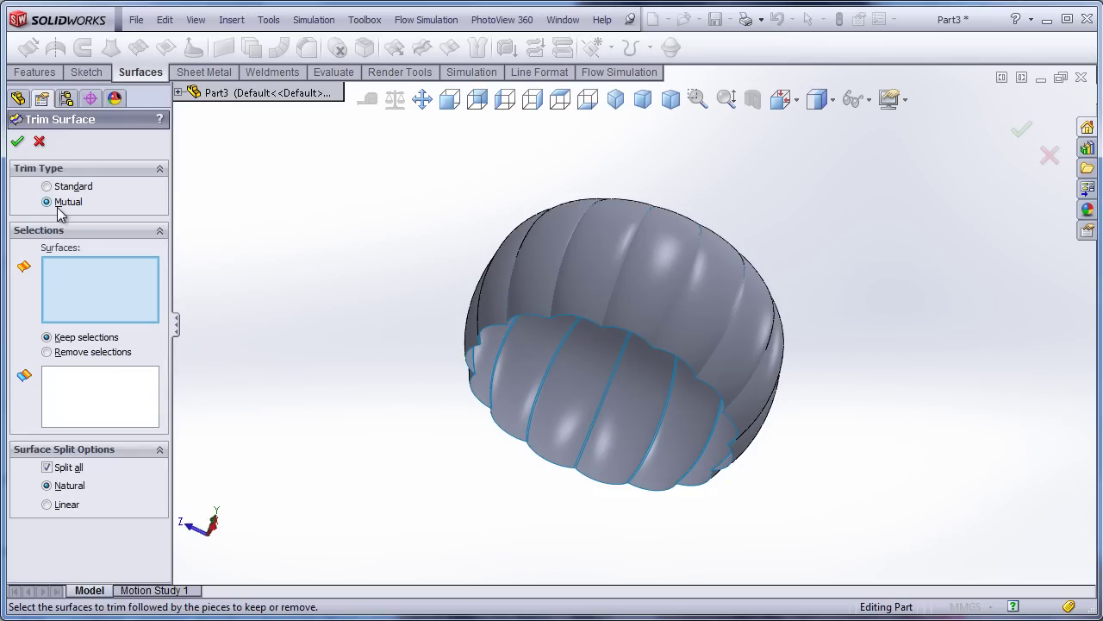
pyautogui.moveTo(345, 256); pyautogui.dragTo(310, 443, button='middle')
pyautogui.scroll(2, 311, 443)
pyautogui.moveTo(412, 205)
pyautogui.mouseDown()
pyautogui.moveTo(746, 388)
pyautogui.moveTo(803, 474)
pyautogui.mouseUp()
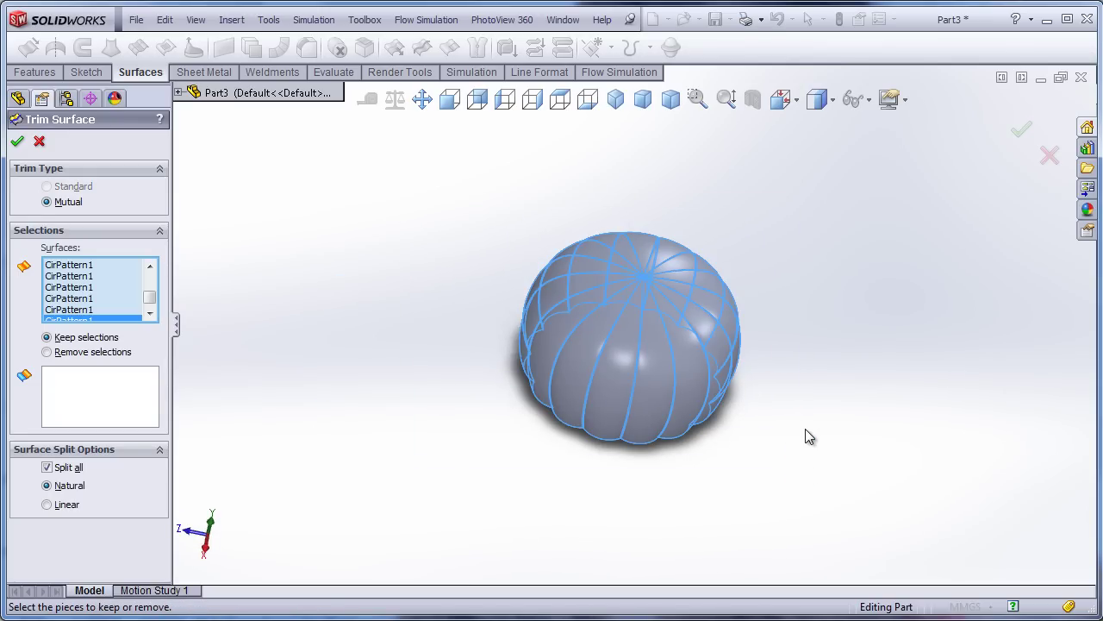
pyautogui.moveTo(851, 451)
pyautogui.mouseDown(button='middle')
pyautogui.moveTo(786, 236)
pyautogui.moveTo(813, 353)
pyautogui.moveTo(813, 285)
pyautogui.moveTo(772, 466)
pyautogui.mouseUp(button='middle')
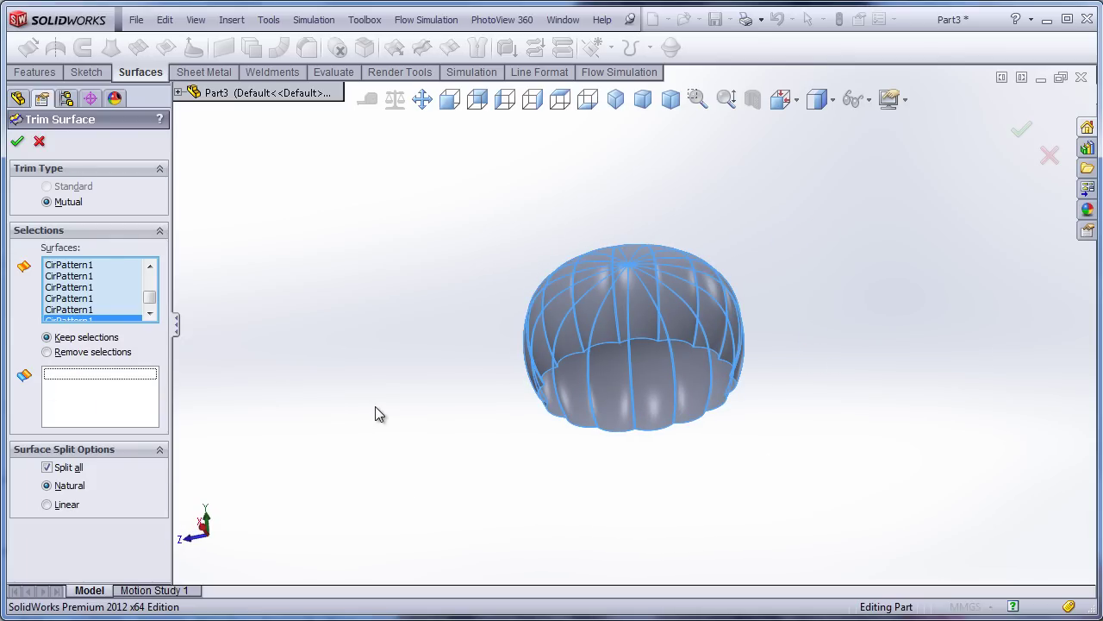
# Mark the outer rib pieces of the dome, including the original loft, as pieces to keep
pyautogui.rightClick(515, 362)
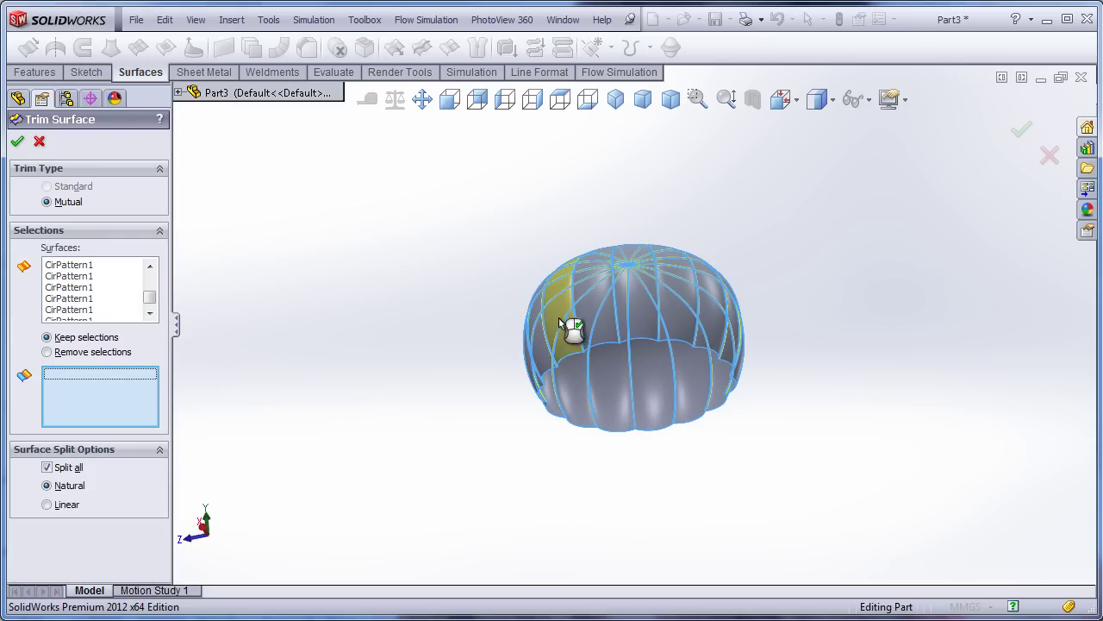
pyautogui.moveTo(558, 317); pyautogui.dragTo(538, 516, button='middle')
pyautogui.click(582, 340)
pyautogui.click(618, 362)
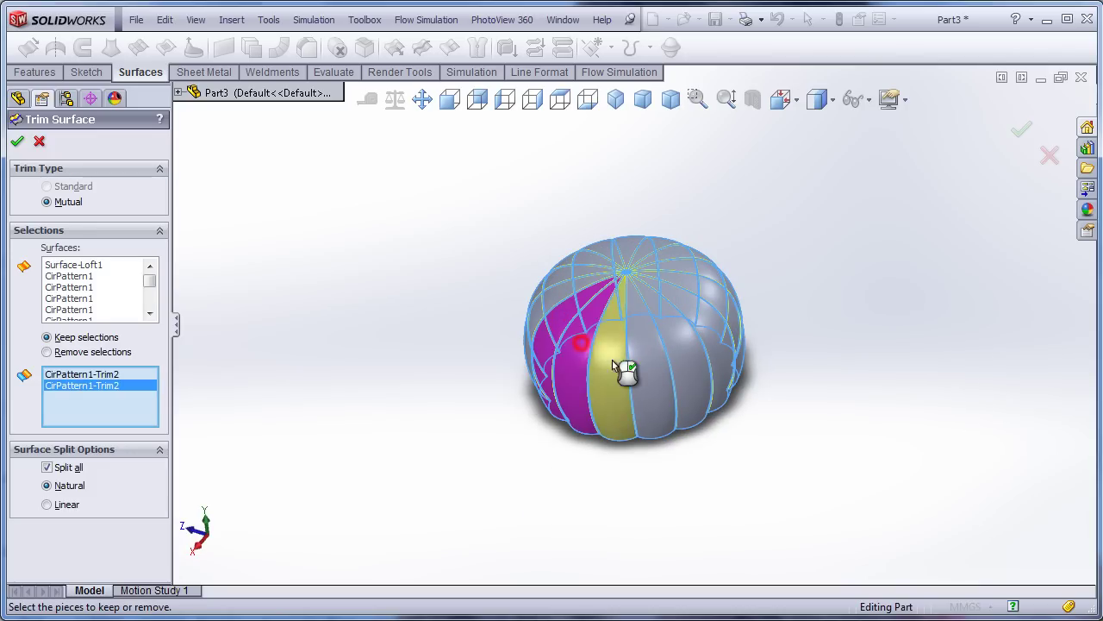
pyautogui.click(655, 353)
pyautogui.click(693, 345)
pyautogui.click(700, 327)
pyautogui.click(702, 330)
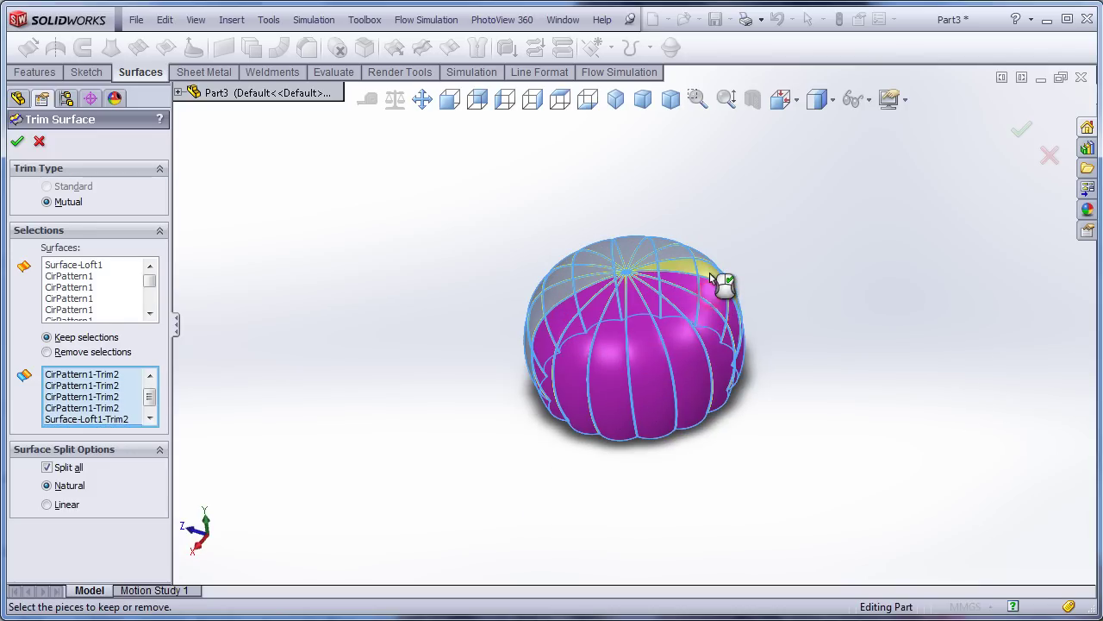
pyautogui.moveTo(719, 285); pyautogui.dragTo(694, 267, button='middle')
pyautogui.click(634, 236)
pyautogui.moveTo(547, 389)
pyautogui.mouseDown(button='middle')
pyautogui.moveTo(488, 352)
pyautogui.moveTo(485, 272)
pyautogui.mouseUp(button='middle')
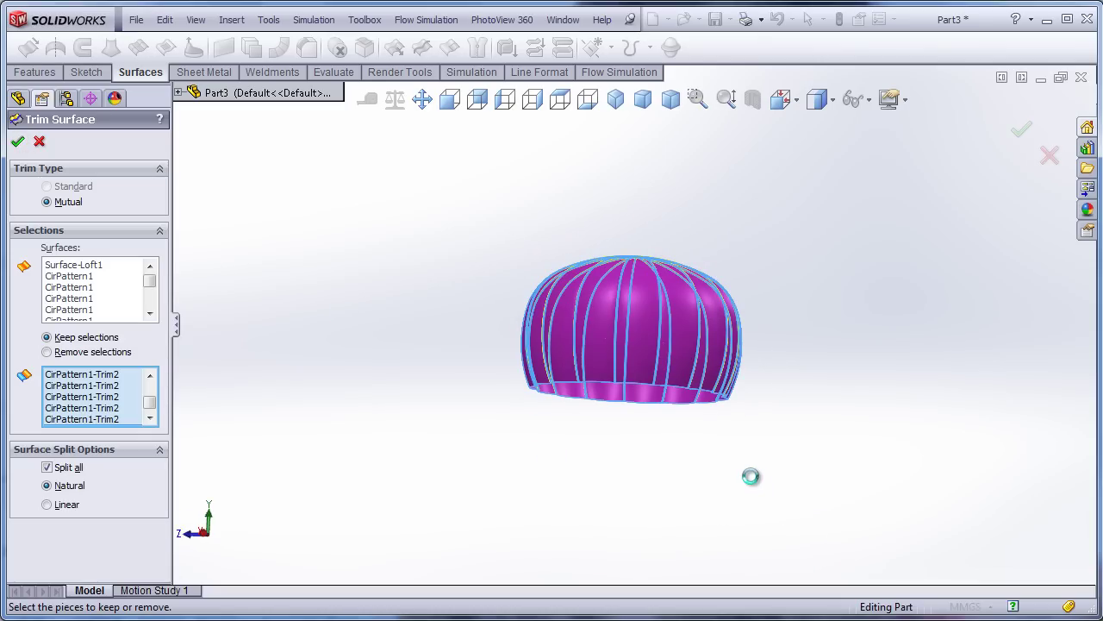
# Complete the trim and view the dome straight from the front
pyautogui.press('f')
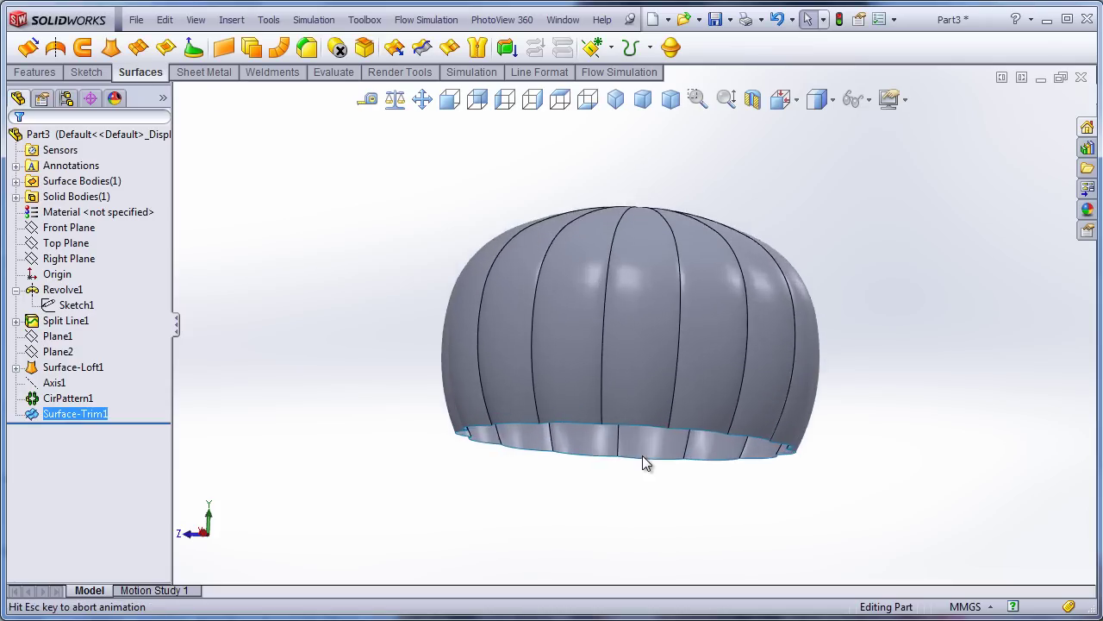
pyautogui.moveTo(636, 489); pyautogui.dragTo(635, 475, button='middle')
pyautogui.scroll(-3, 636, 517)
pyautogui.scroll(-3, 641, 535)
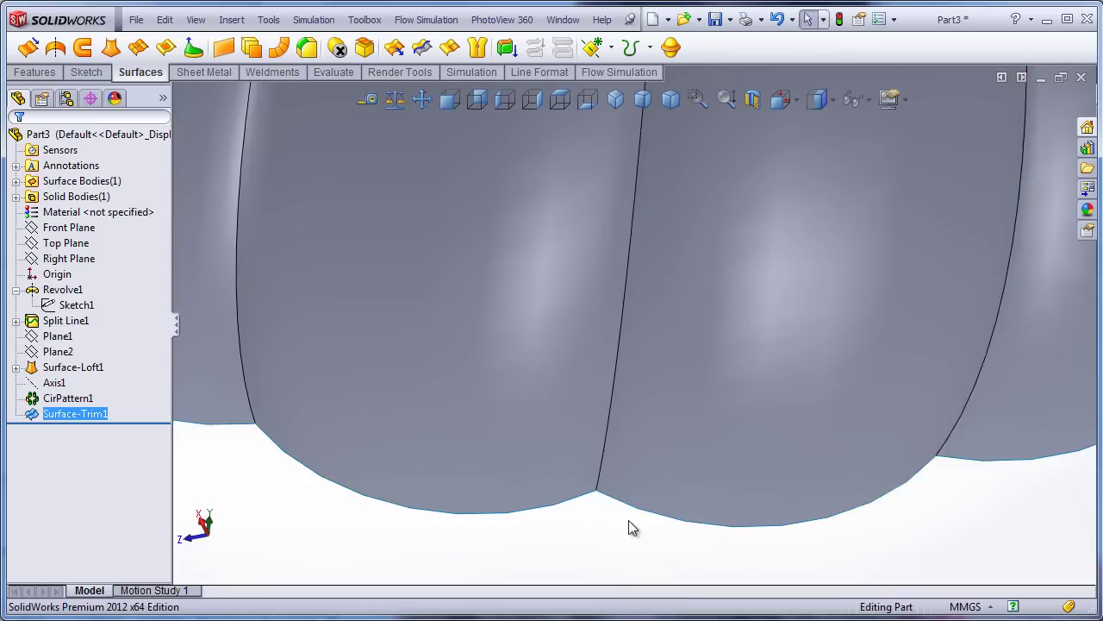
pyautogui.scroll(3, 585, 477)
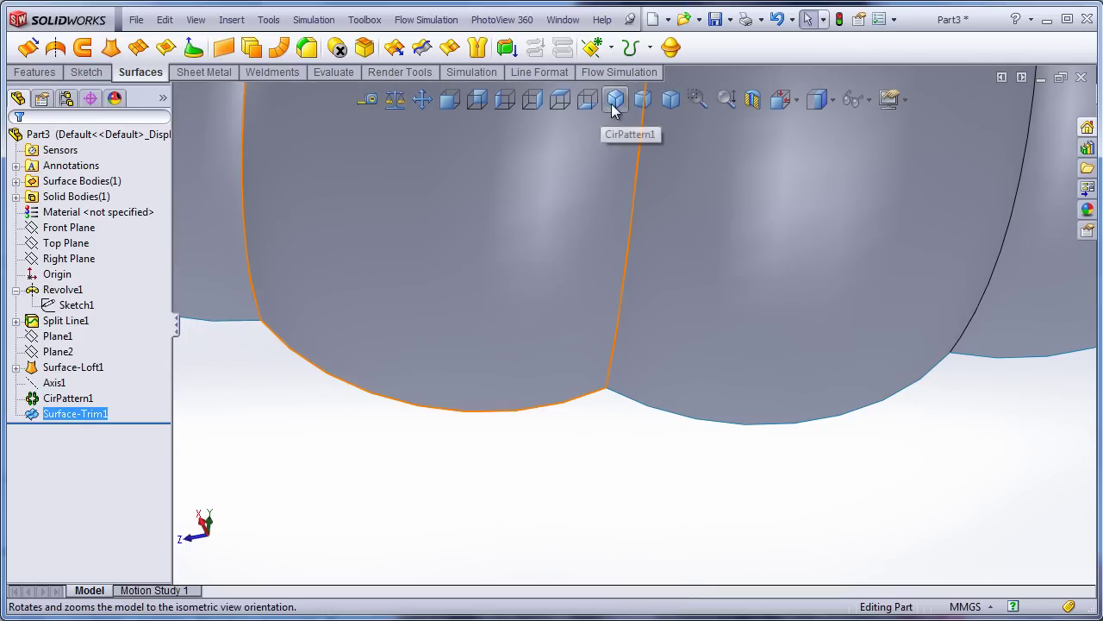
pyautogui.click(615, 99)
pyautogui.click(449, 99)
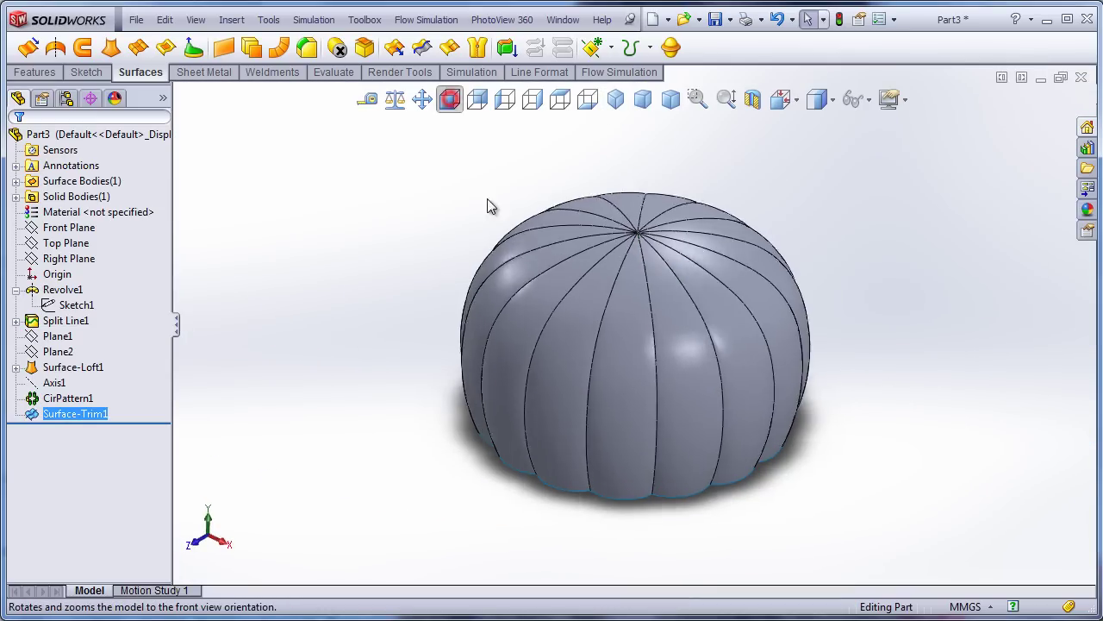
pyautogui.click(436, 375)
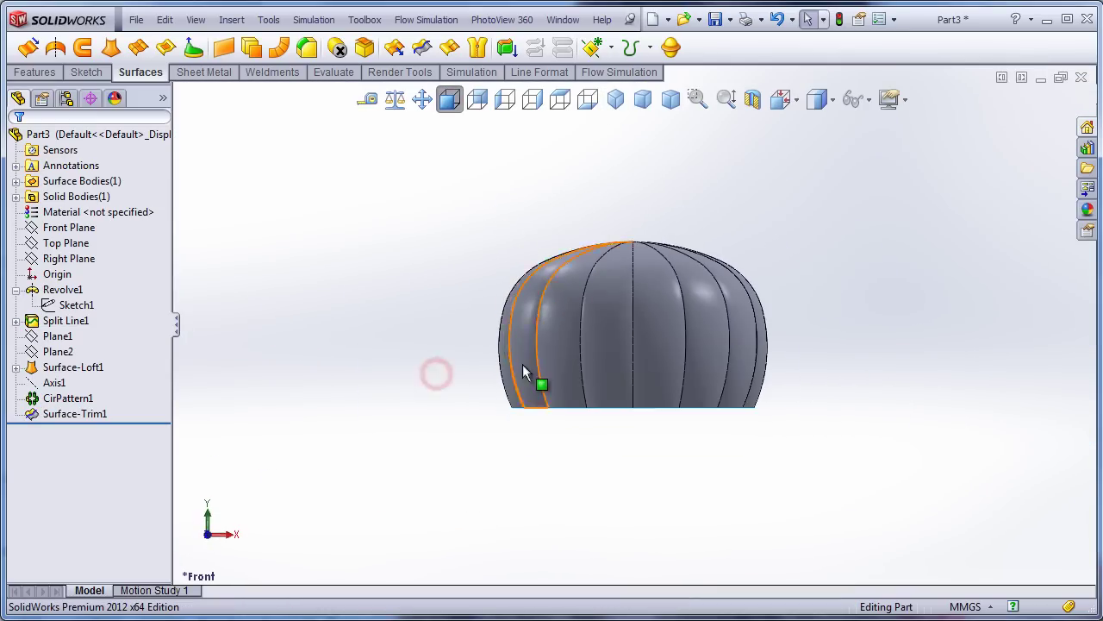
# Cap the dome's box-selected bottom edges with a planar surface, Surface-Plane1
pyautogui.click(223, 49)
pyautogui.scroll(-2, 578, 488)
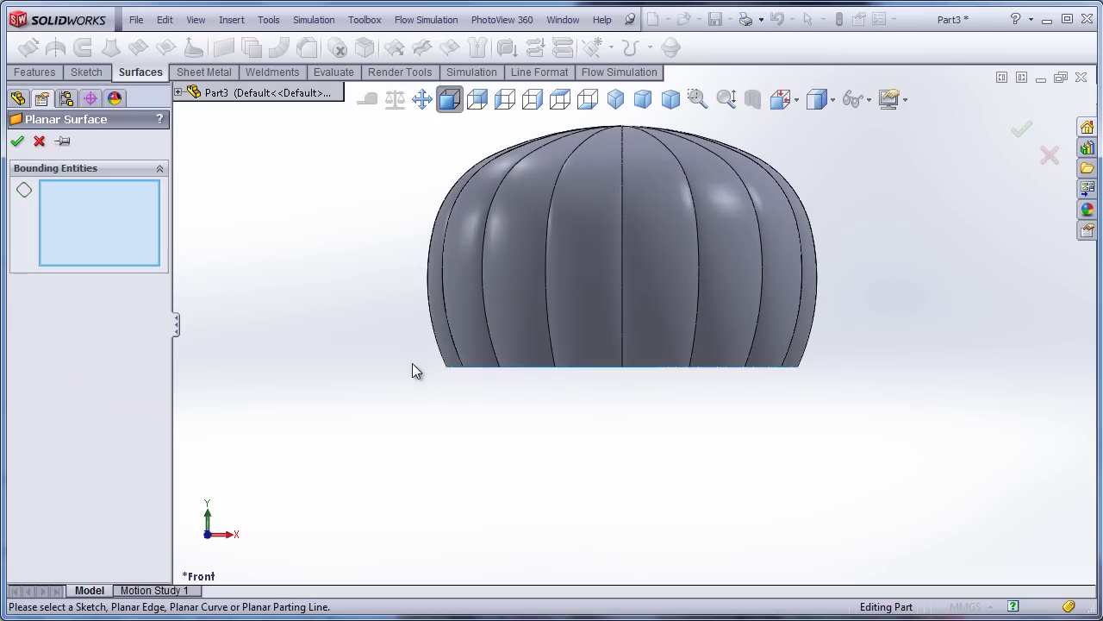
pyautogui.moveTo(627, 376); pyautogui.dragTo(850, 419)
pyautogui.moveTo(681, 460)
pyautogui.mouseDown(button='middle')
pyautogui.moveTo(642, 316)
pyautogui.moveTo(549, 323)
pyautogui.mouseUp(button='middle')
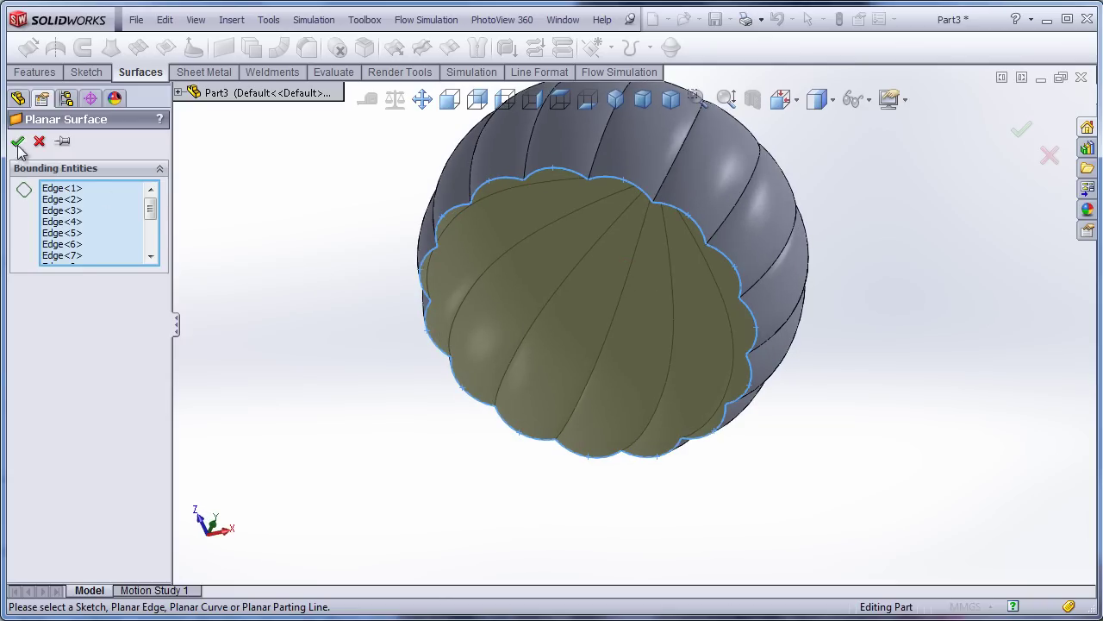
pyautogui.click(17, 142)
# Try thickening the bottom cap surface, then cancel the Thicken
pyautogui.moveTo(255, 317)
pyautogui.mouseDown(button='middle')
pyautogui.moveTo(424, 326)
pyautogui.moveTo(505, 82)
pyautogui.mouseUp(button='middle')
pyautogui.click(506, 52)
pyautogui.click(539, 297)
pyautogui.moveTo(540, 246); pyautogui.dragTo(545, 258, button='middle')
pyautogui.click(559, 226)
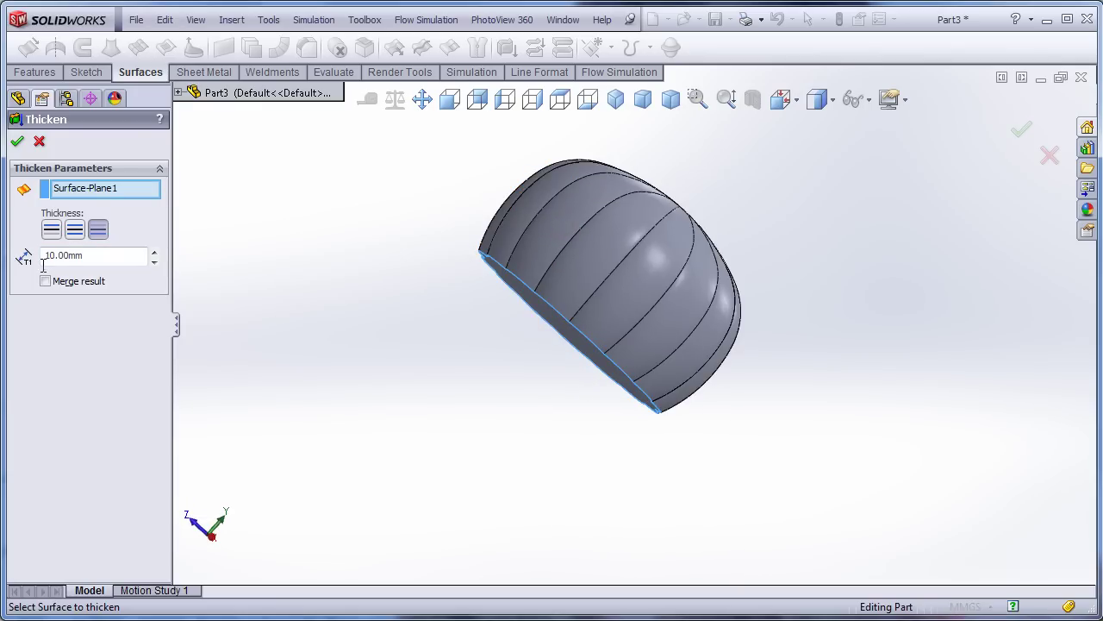
pyautogui.click(39, 142)
pyautogui.click(321, 218)
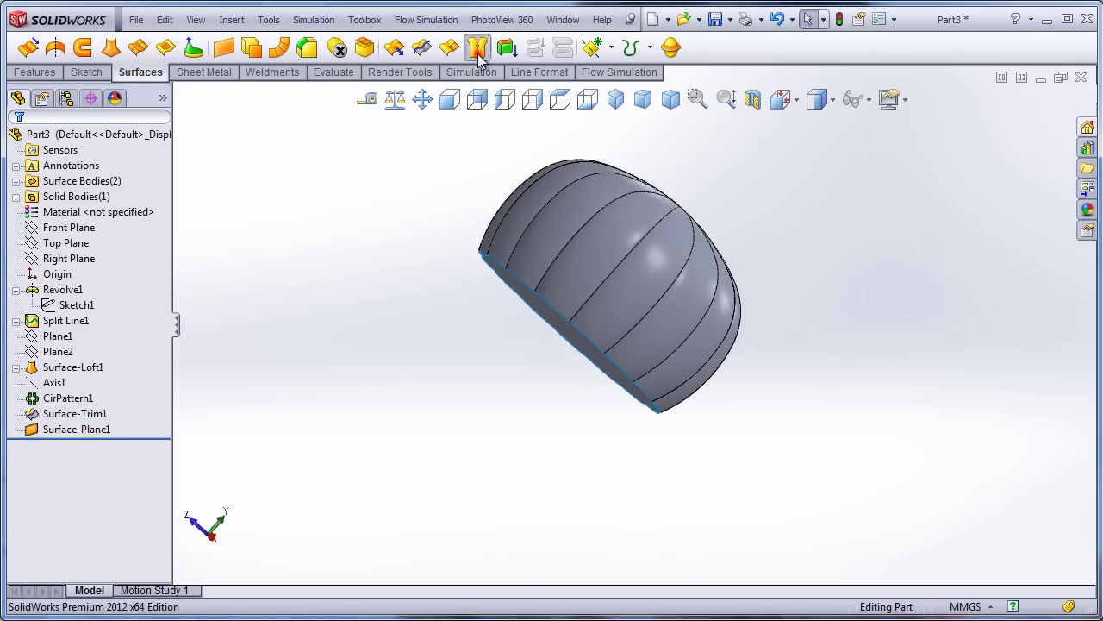
pyautogui.click(477, 49)
# Knit Surface-Trim1 and Surface-Plane1 into a solid with gap control turned off
pyautogui.click(546, 239)
pyautogui.moveTo(546, 239); pyautogui.dragTo(547, 315, button='middle')
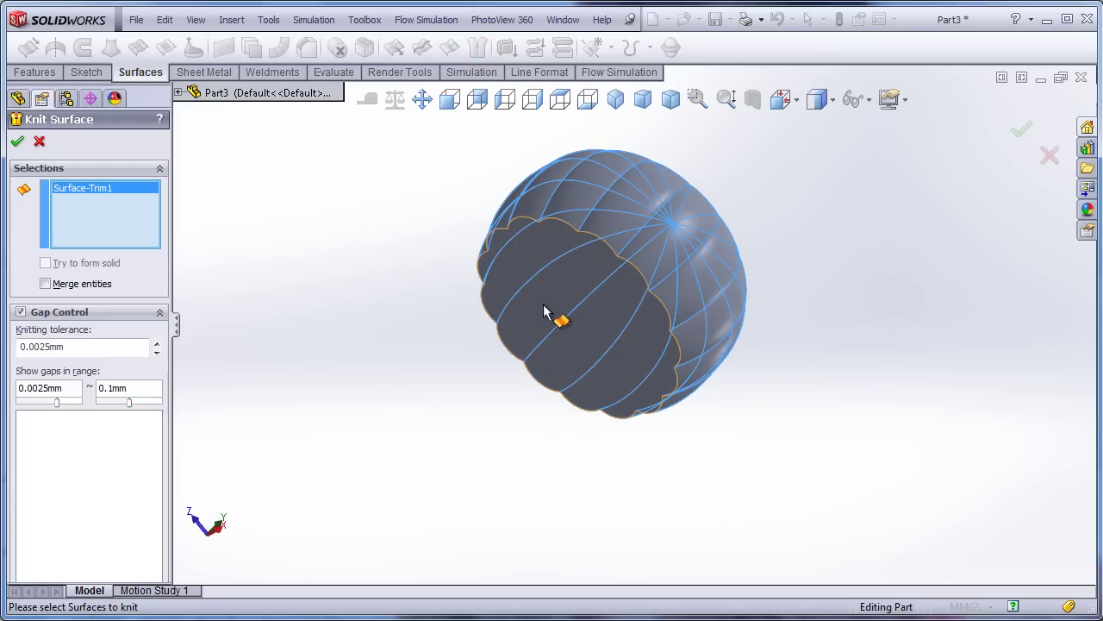
pyautogui.click(542, 303)
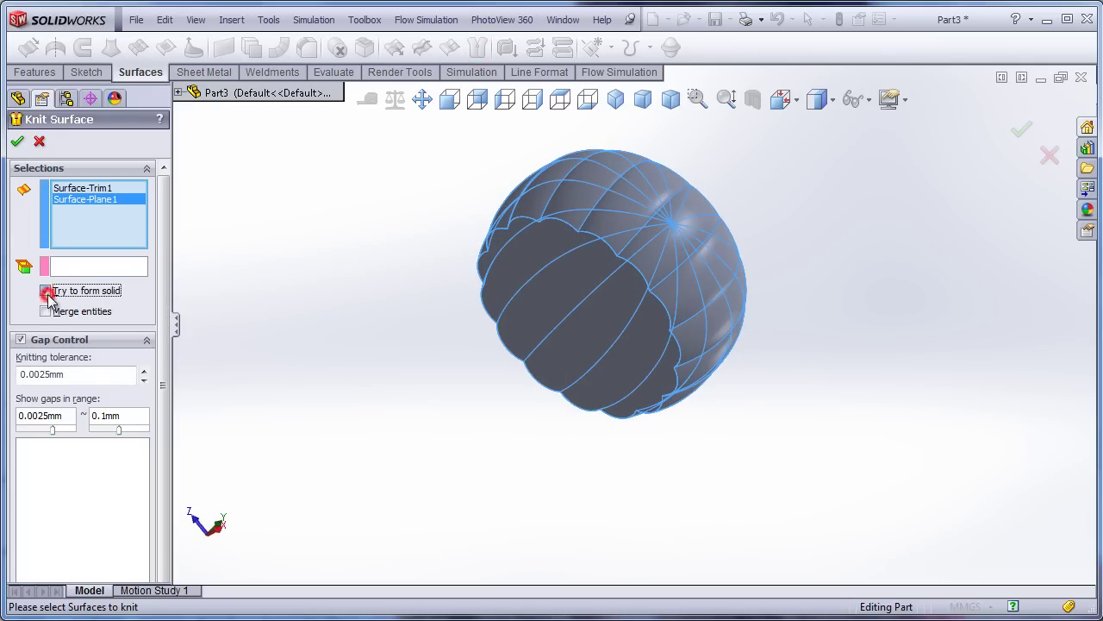
pyautogui.click(19, 340)
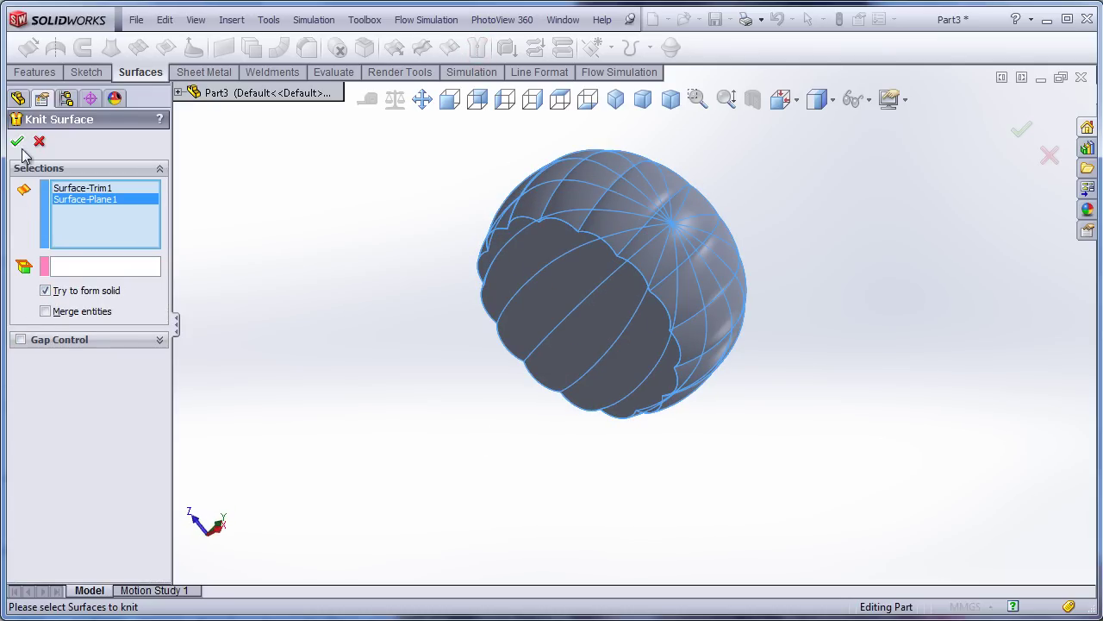
pyautogui.click(387, 354)
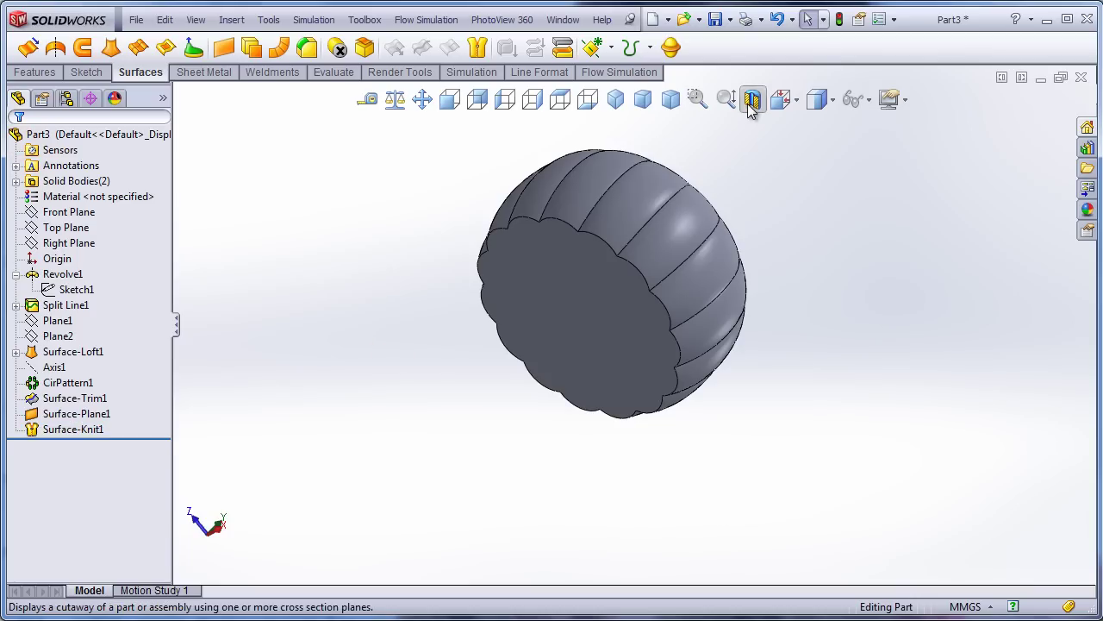
# Verify the knob is solid with a section view, then turn the section off
pyautogui.click(751, 99)
pyautogui.click(18, 144)
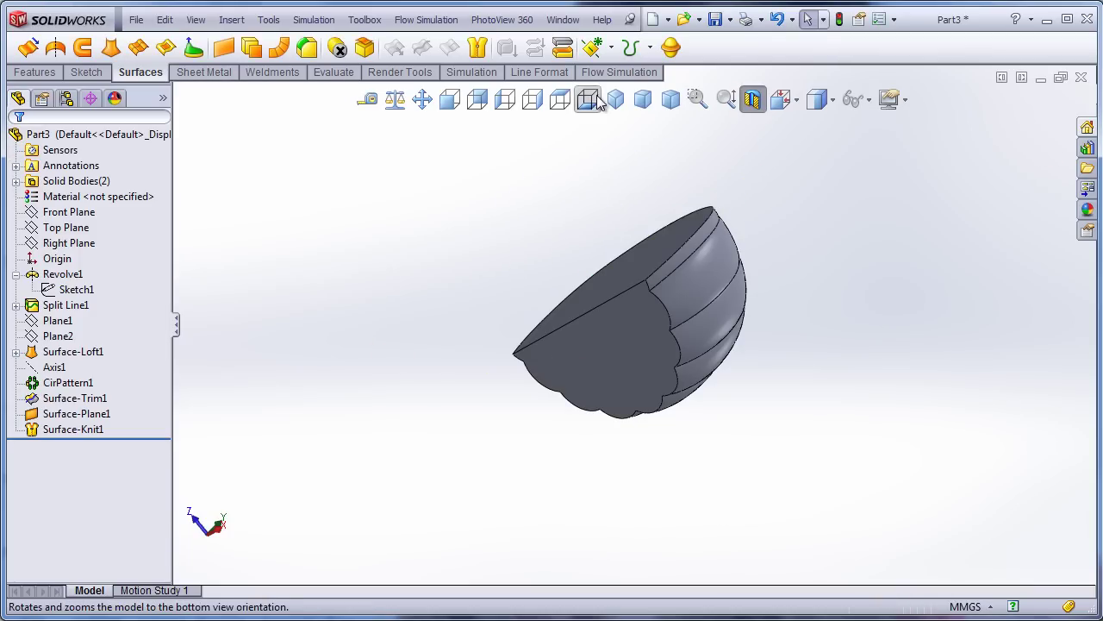
pyautogui.click(613, 100)
pyautogui.moveTo(764, 320)
pyautogui.mouseDown(button='middle')
pyautogui.moveTo(897, 325)
pyautogui.moveTo(733, 239)
pyautogui.mouseUp(button='middle')
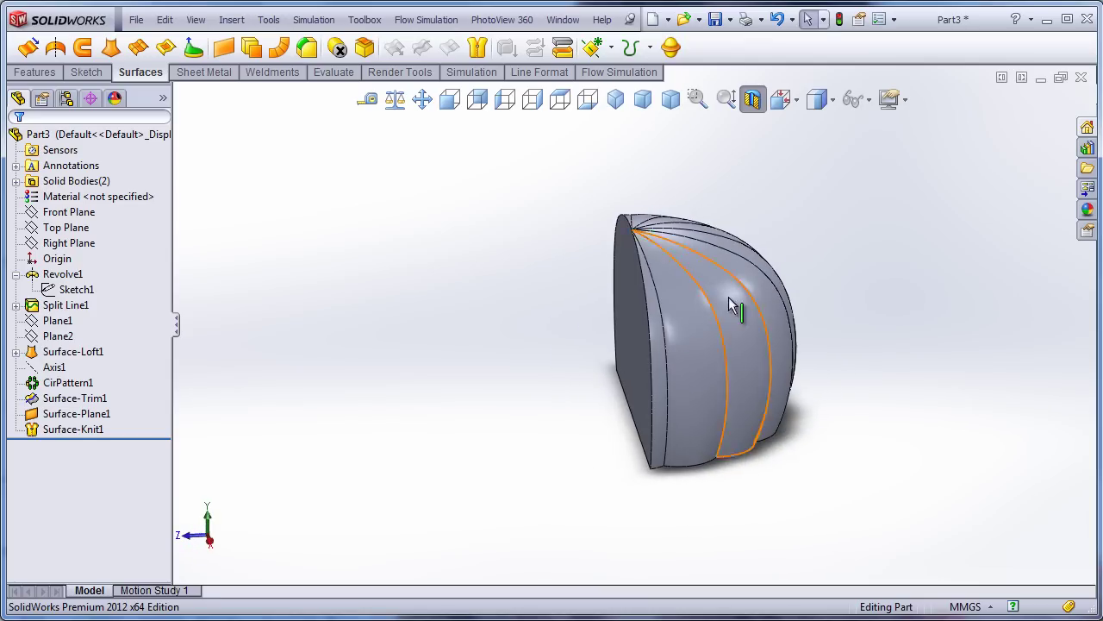
pyautogui.click(751, 106)
pyautogui.click(616, 100)
pyautogui.moveTo(800, 440)
pyautogui.mouseDown(button='middle')
pyautogui.moveTo(832, 497)
pyautogui.moveTo(768, 393)
pyautogui.moveTo(707, 387)
pyautogui.moveTo(618, 284)
pyautogui.moveTo(547, 247)
pyautogui.moveTo(396, 231)
pyautogui.moveTo(330, 239)
pyautogui.moveTo(387, 225)
pyautogui.moveTo(437, 290)
pyautogui.mouseUp(button='middle')
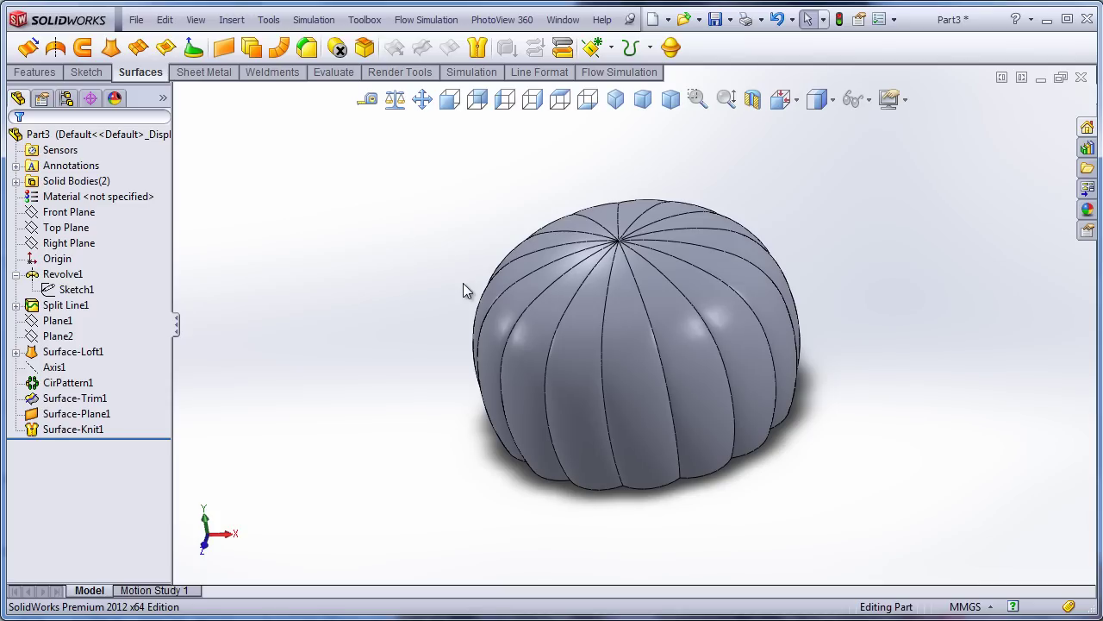